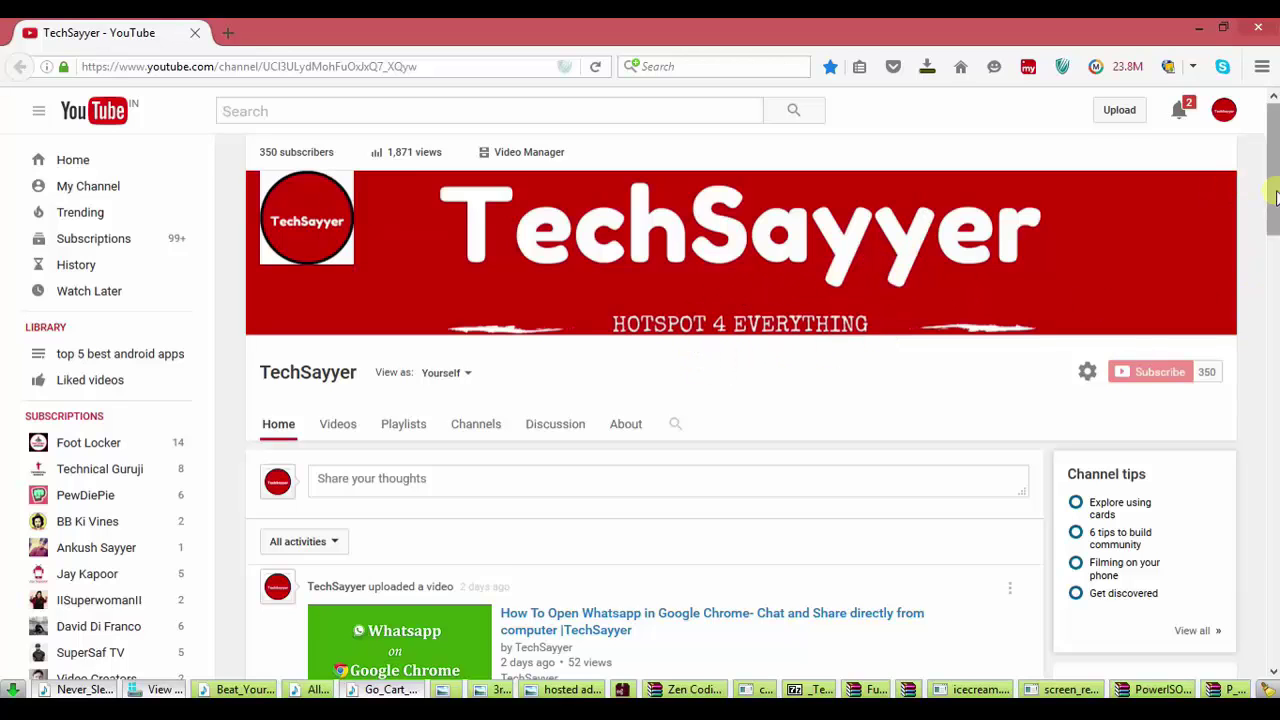
pyautogui.moveTo(1275, 197); pyautogui.dragTo(1257, 175)
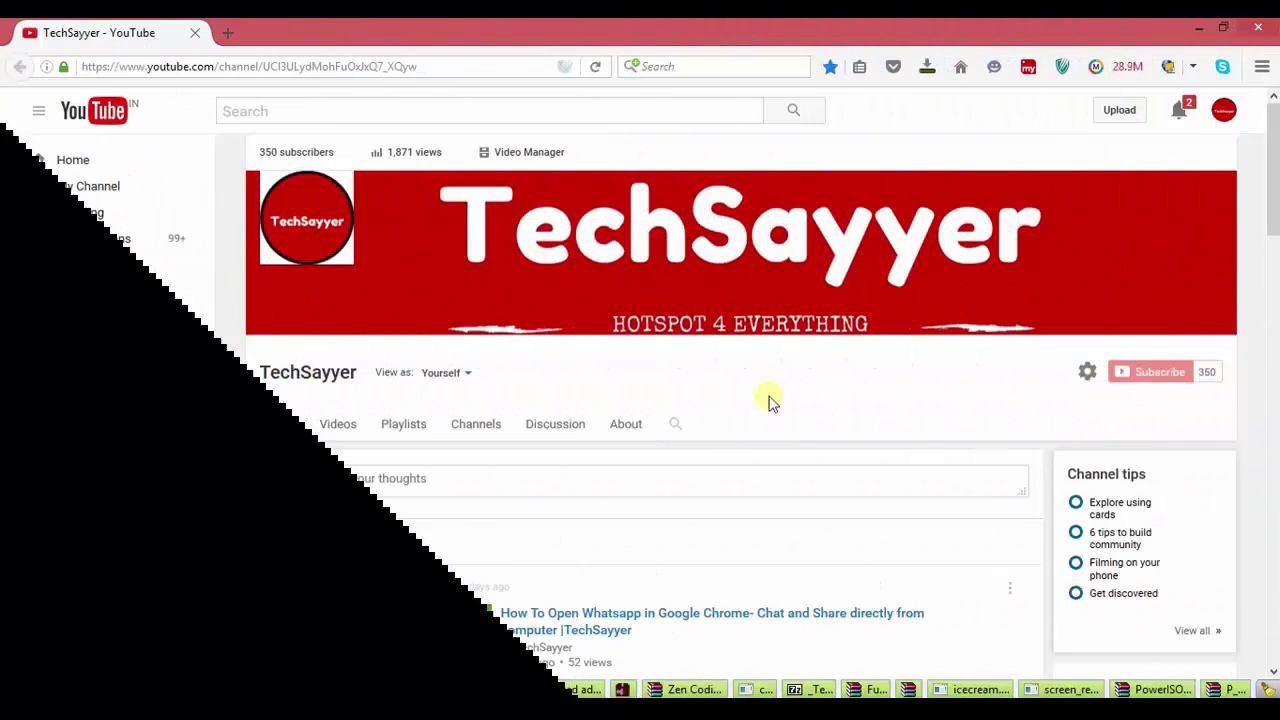
# - Open appsgeyser.com in a new browser tab
pyautogui.click(228, 35)
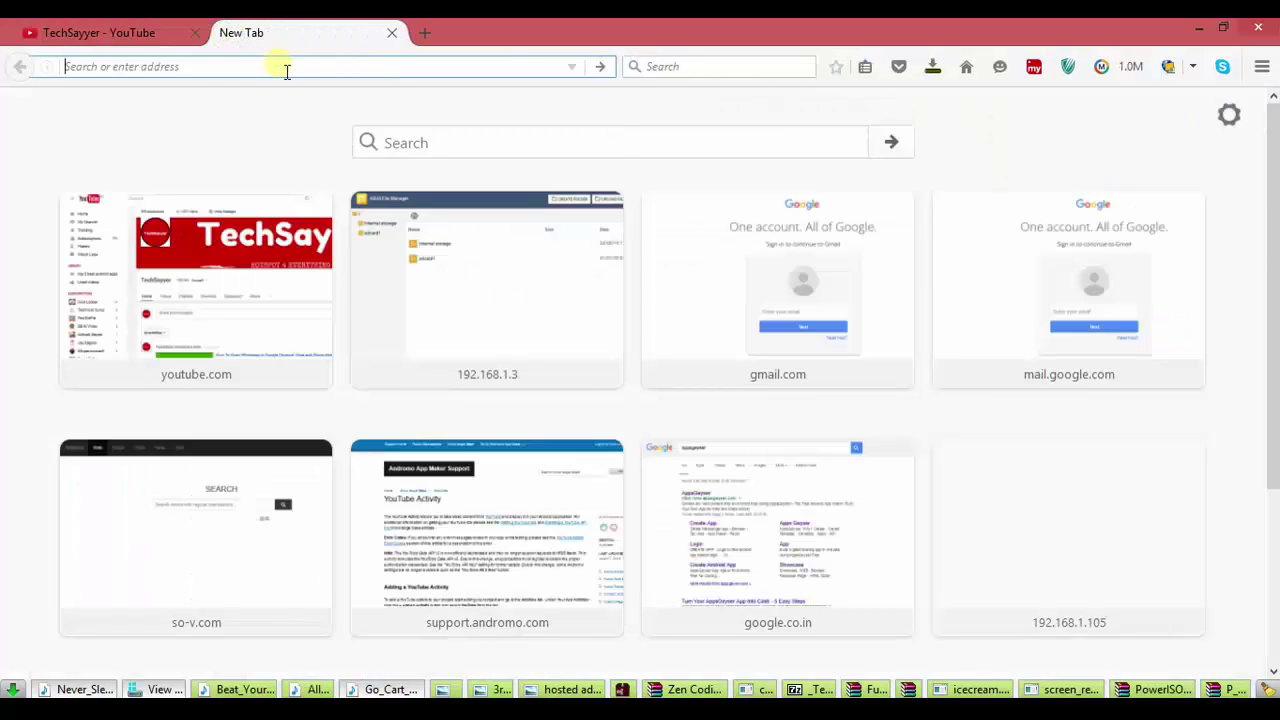
pyautogui.write('apps')
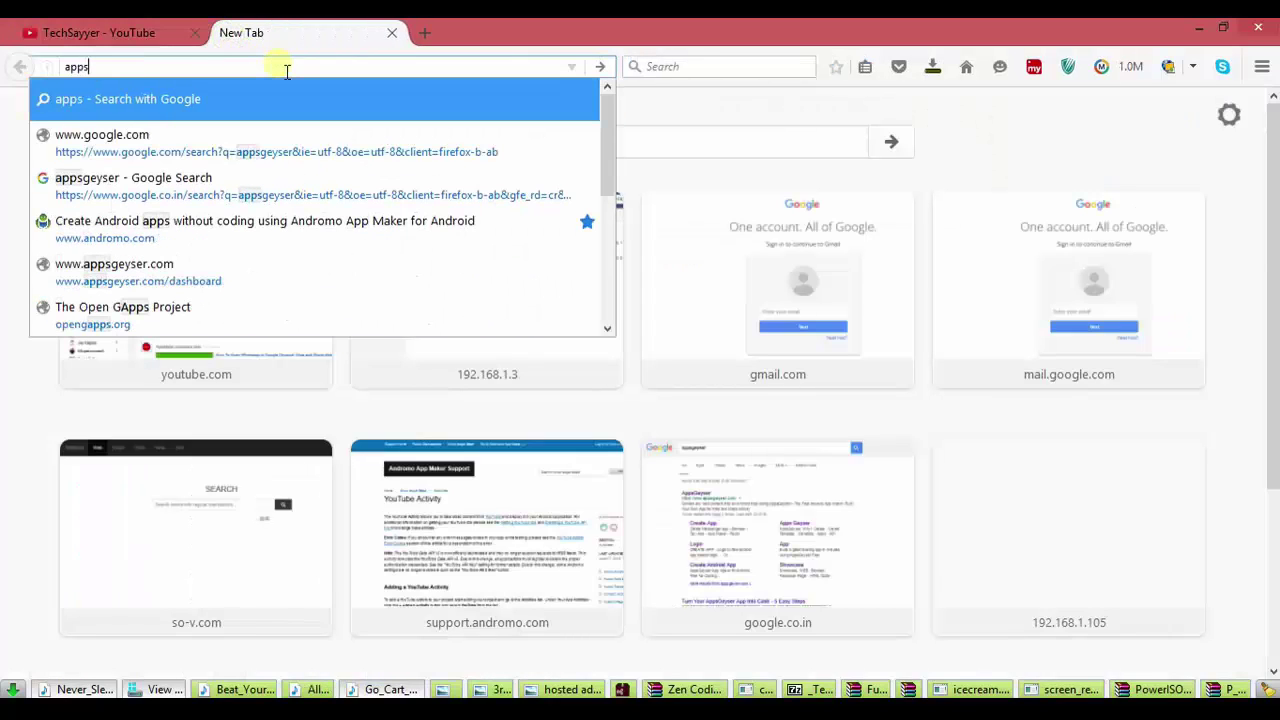
pyautogui.write('geyse')
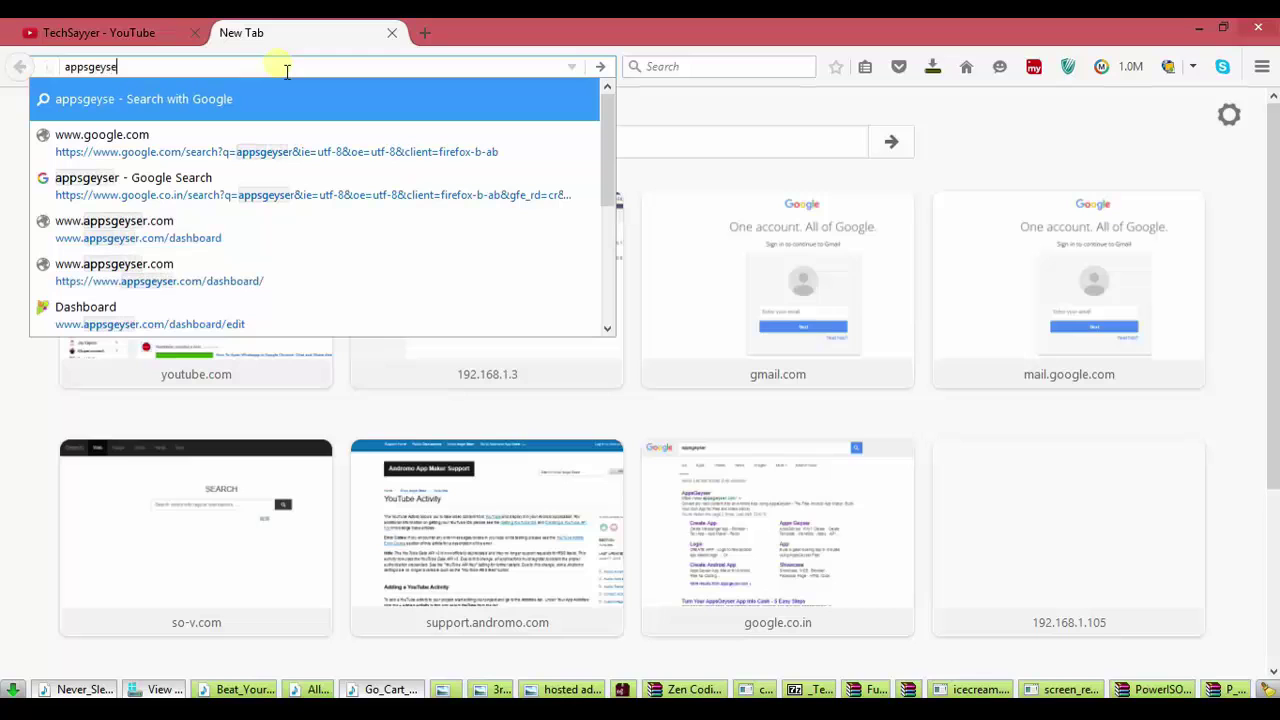
pyautogui.write('r.com')
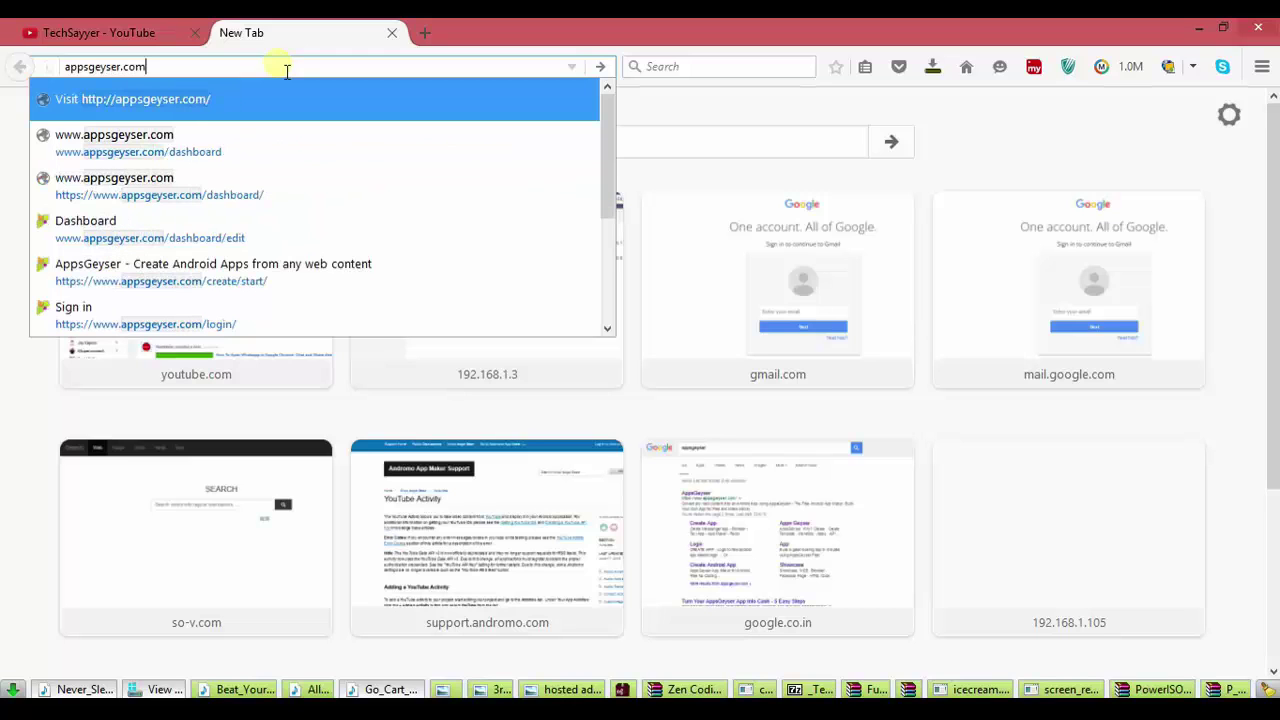
pyautogui.press('Return')
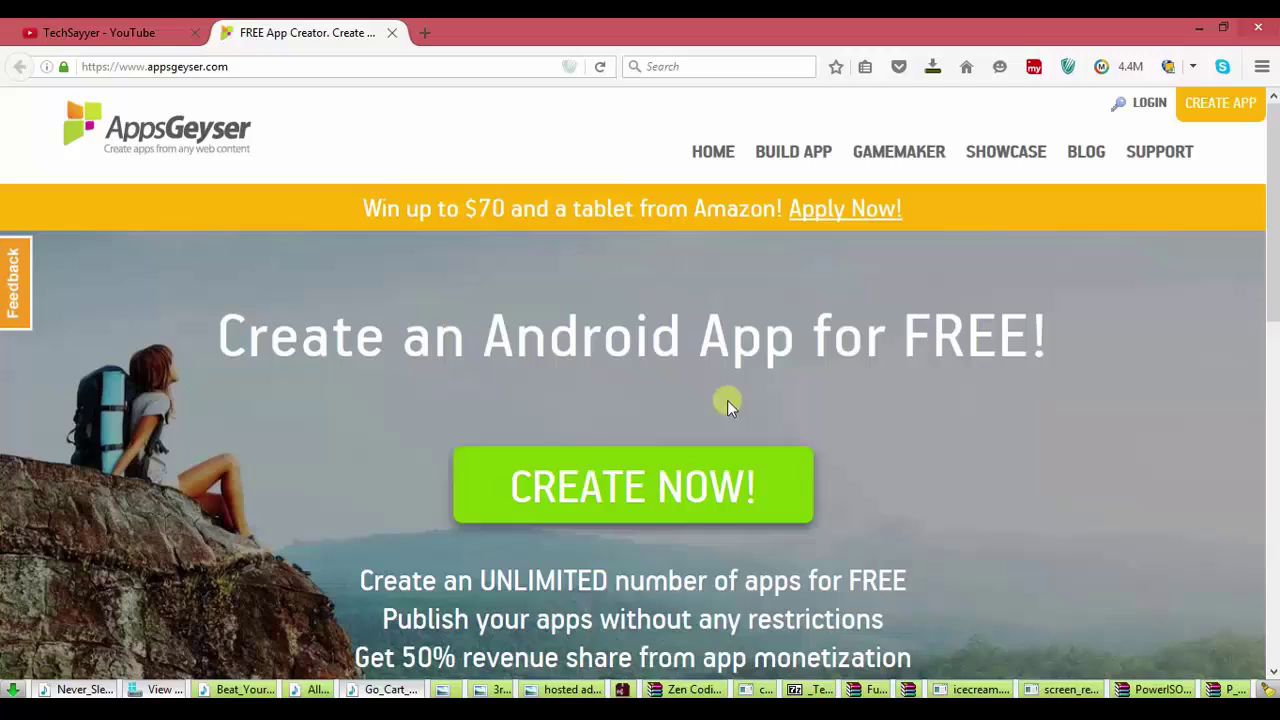
# - Sign in to the AppsGeyser account with the prefilled login details and start creating a new app
pyautogui.scroll(-5, 880, 352)
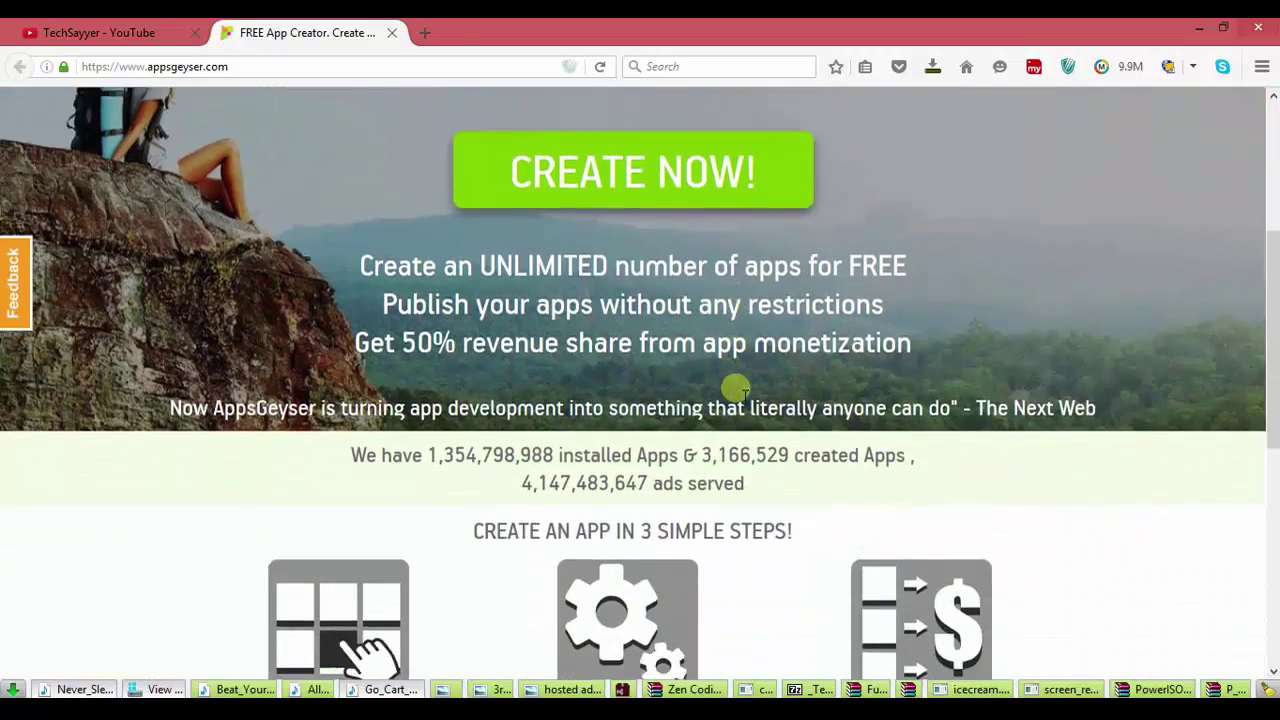
pyautogui.scroll(-6, 735, 388)
pyautogui.scroll(6, 728, 413)
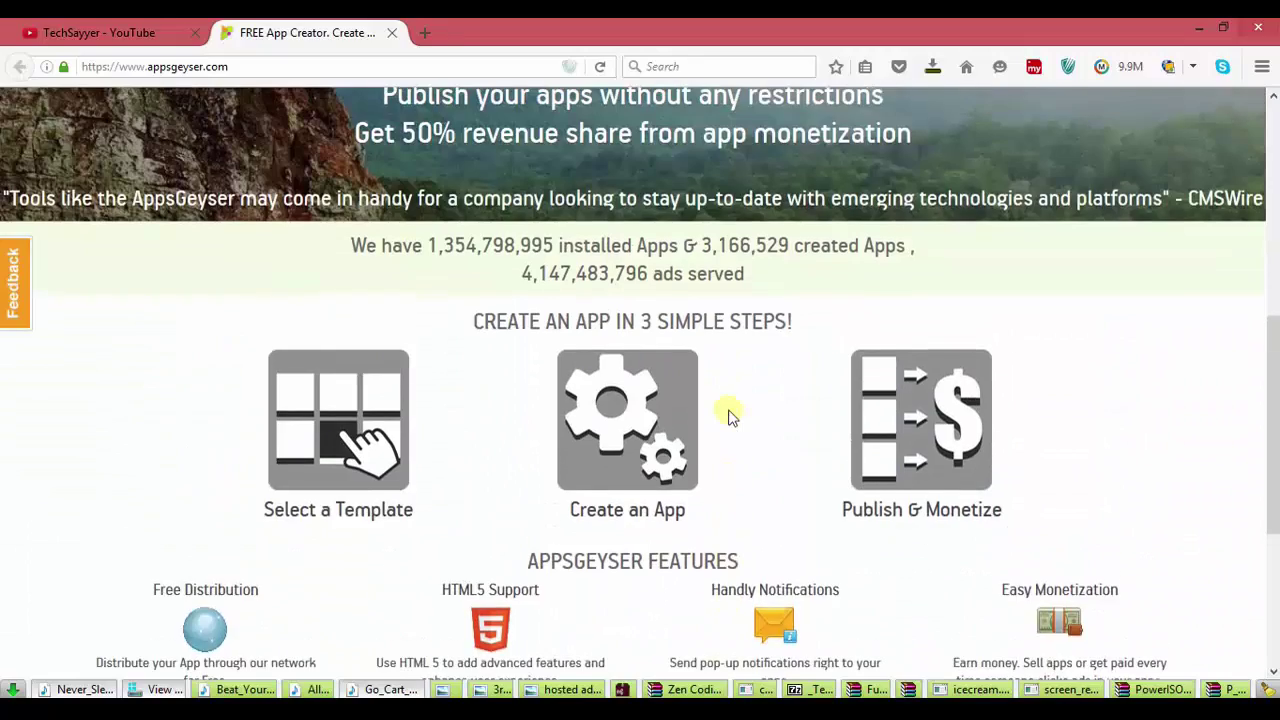
pyautogui.scroll(4, 728, 413)
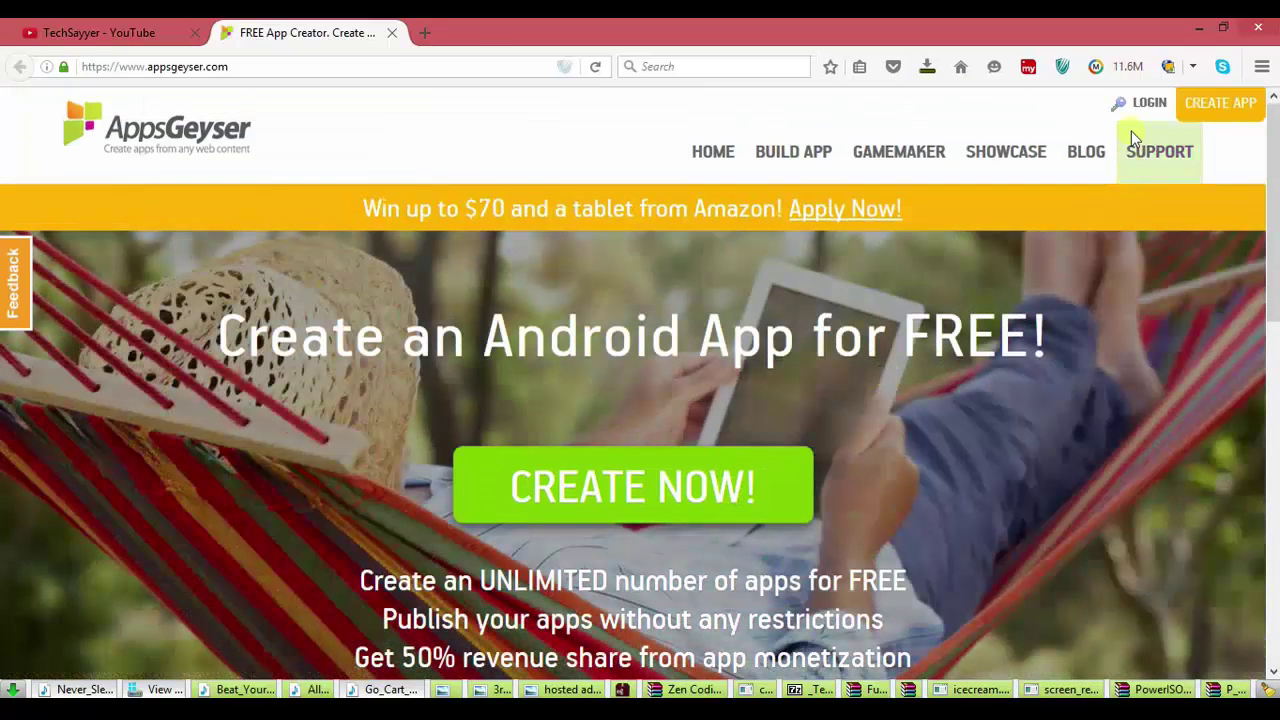
pyautogui.click(1142, 117)
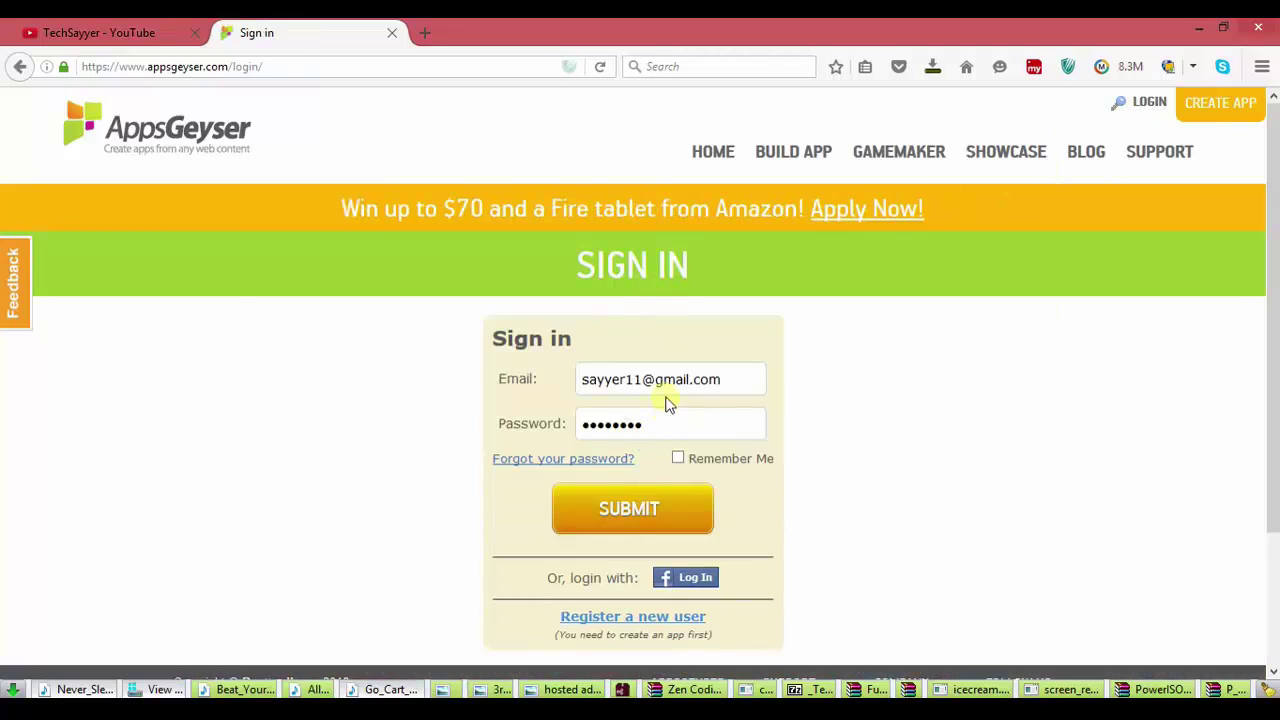
pyautogui.scroll(-2, 720, 392)
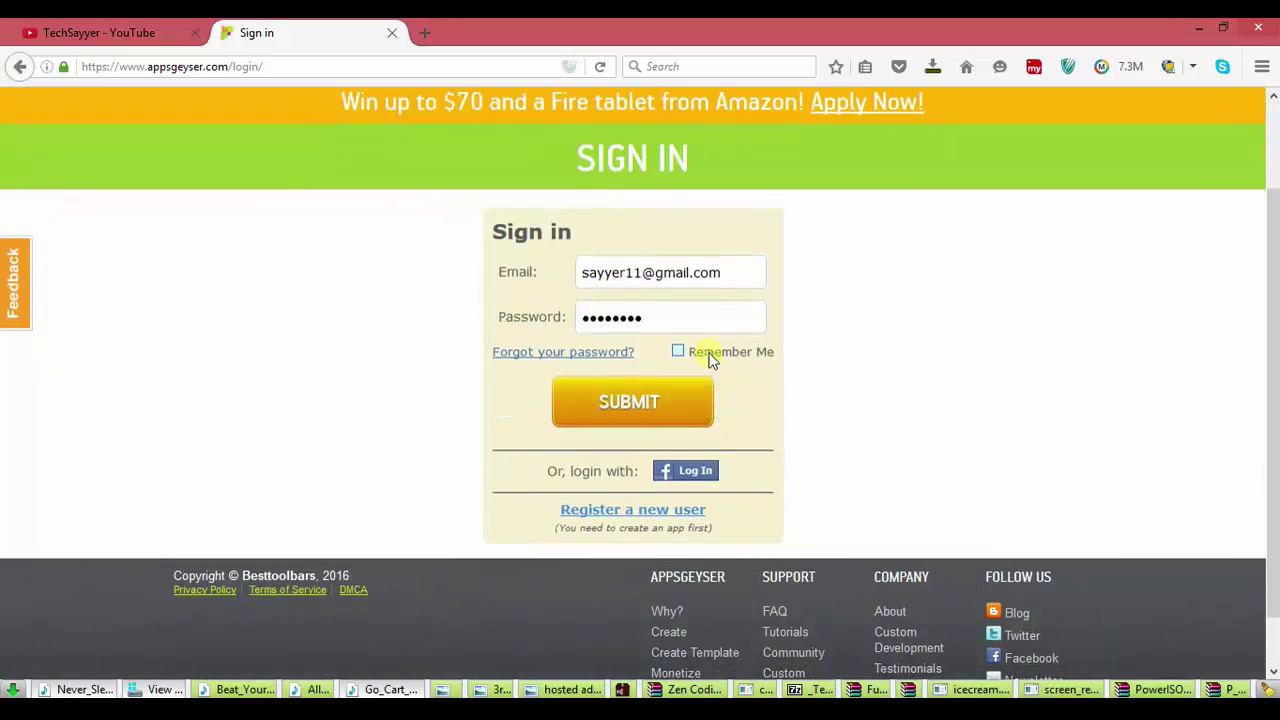
pyautogui.click(686, 401)
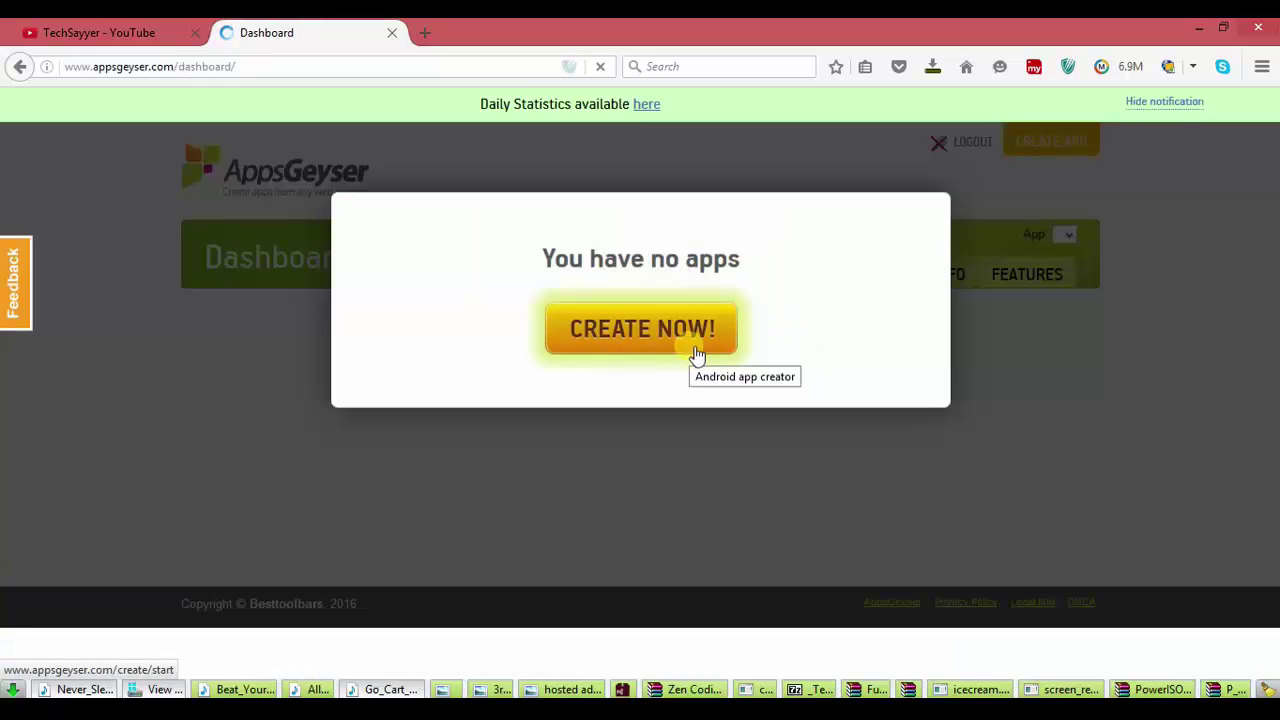
pyautogui.click(697, 355)
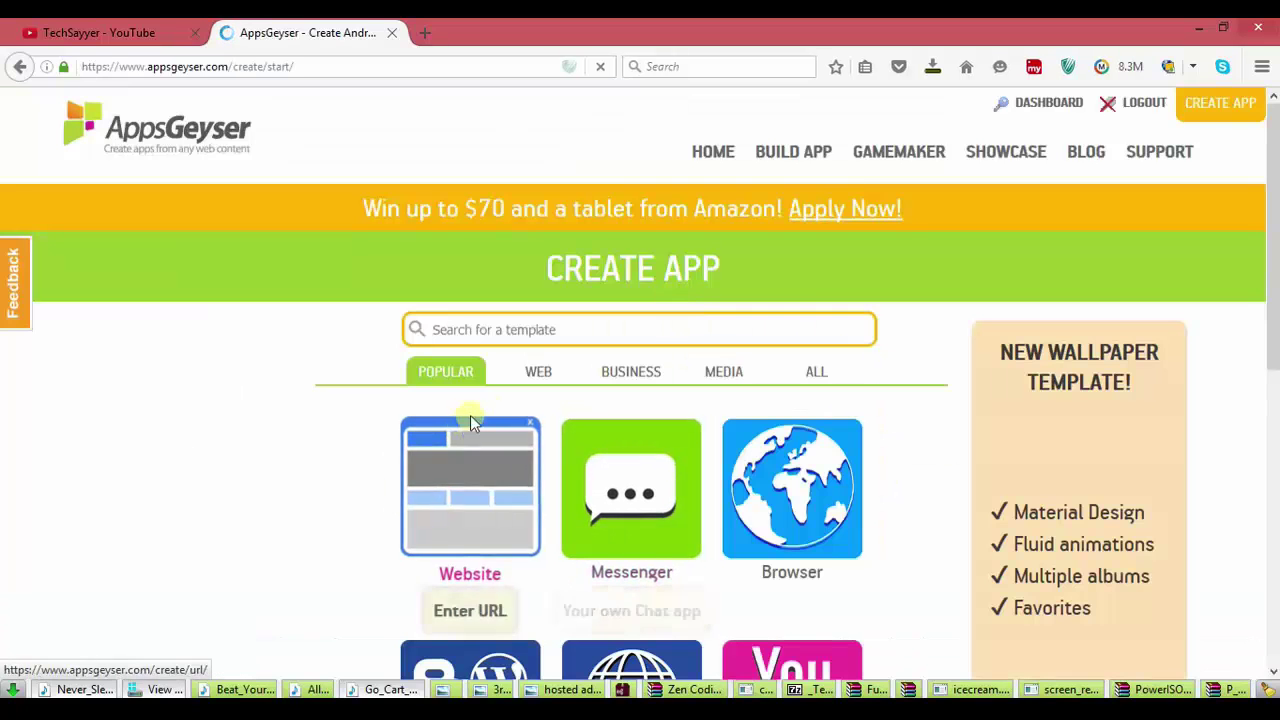
# - Examine the app templates offered in the Popular category
pyautogui.scroll(-2, 633, 366)
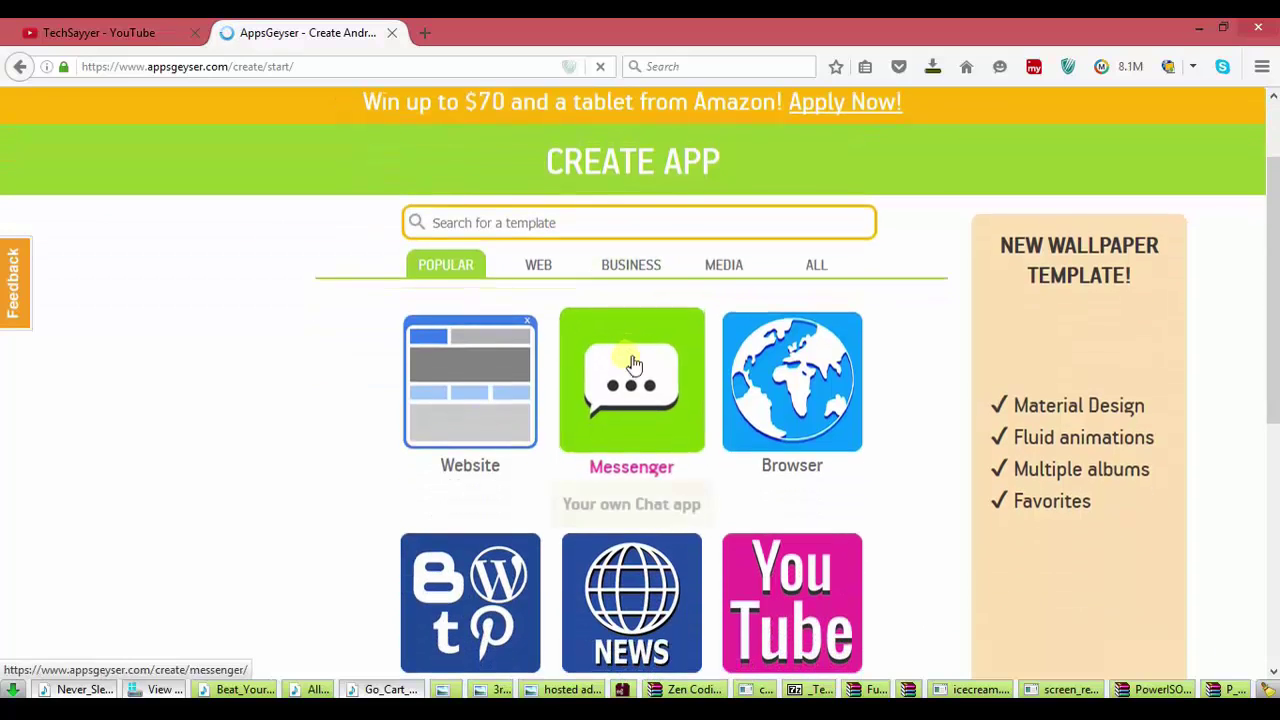
pyautogui.scroll(-2, 622, 368)
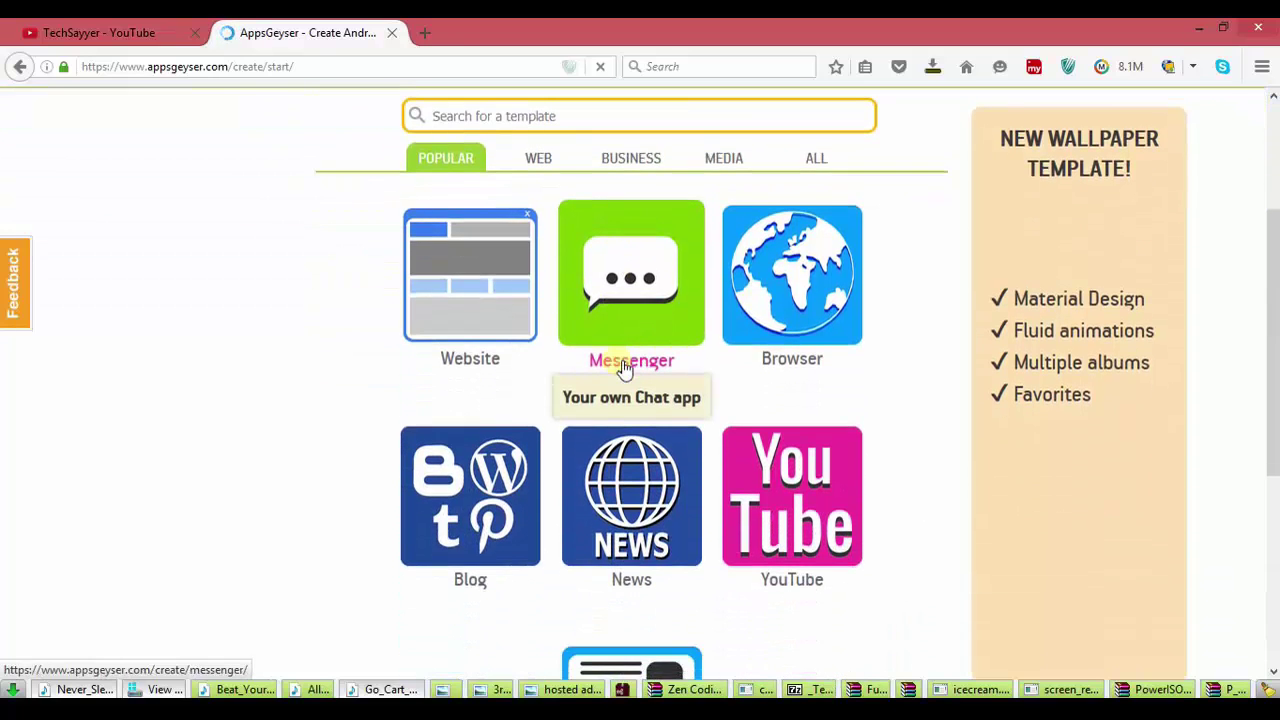
pyautogui.scroll(2, 622, 368)
pyautogui.scroll(-3, 622, 368)
pyautogui.scroll(-1, 622, 368)
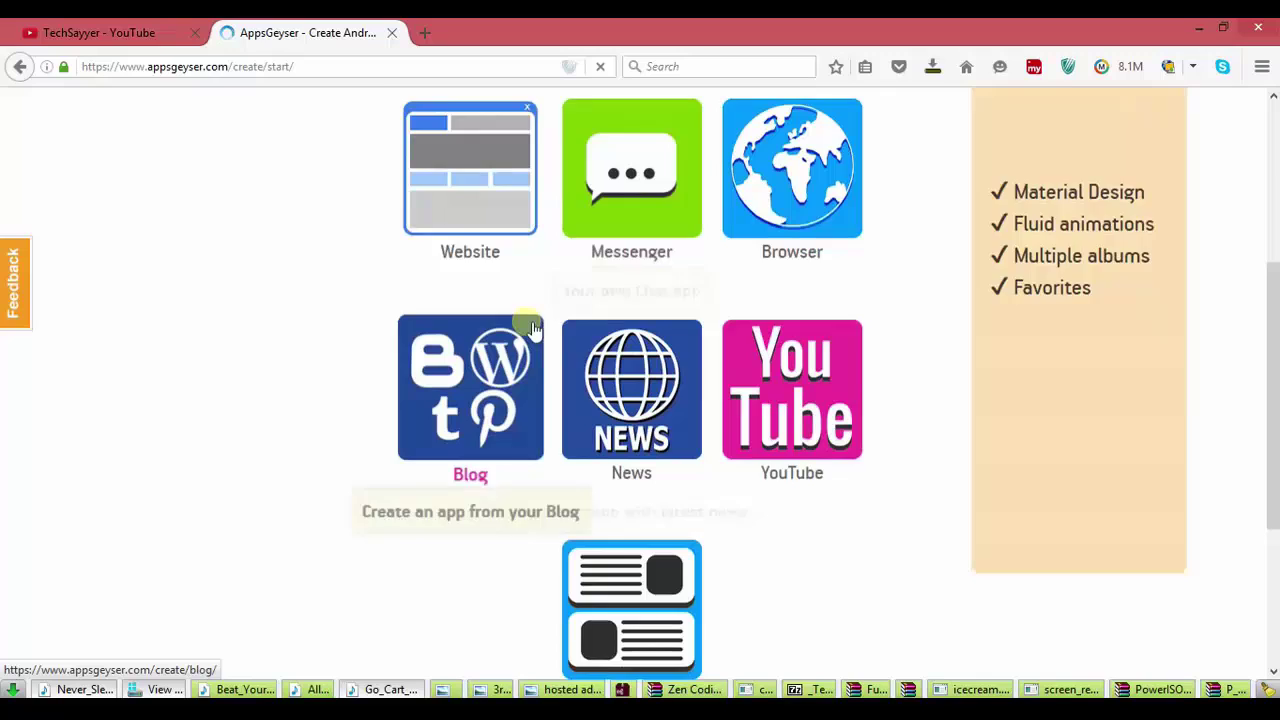
pyautogui.scroll(2, 529, 329)
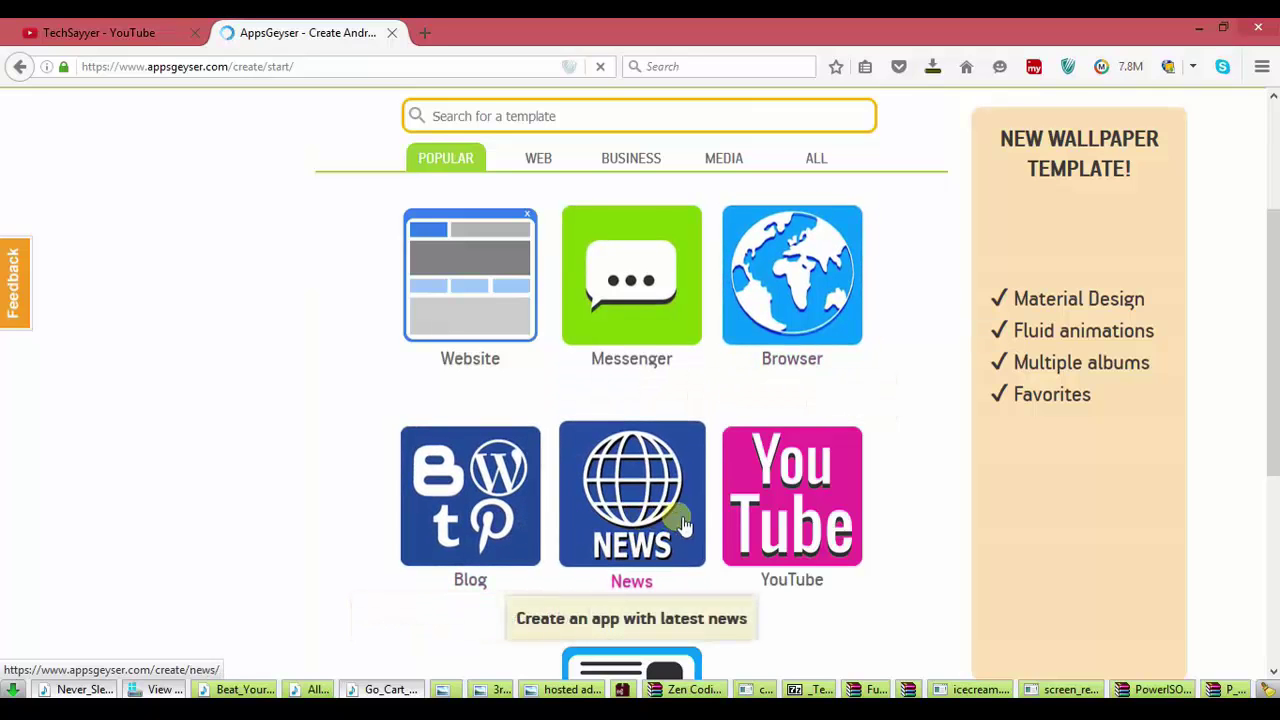
pyautogui.scroll(-1, 800, 528)
pyautogui.scroll(-3, 760, 520)
pyautogui.scroll(5, 609, 420)
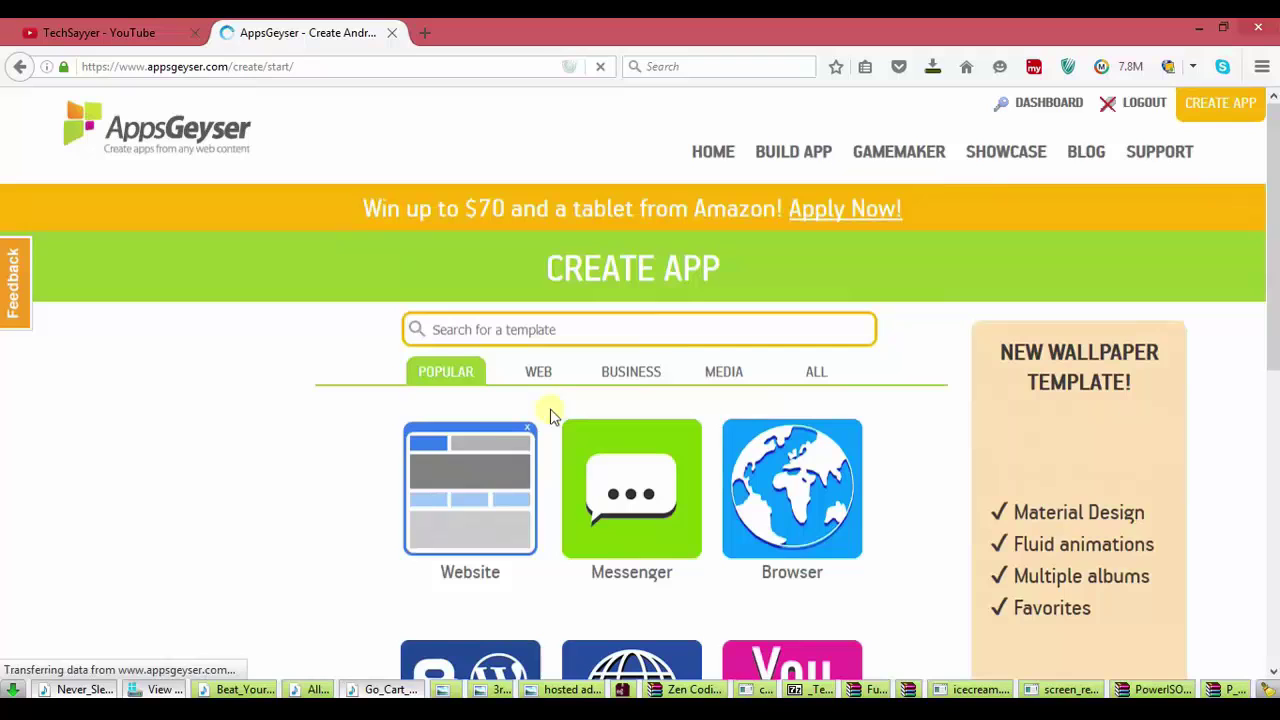
# - Examine the app templates offered in the Web category
pyautogui.click(540, 387)
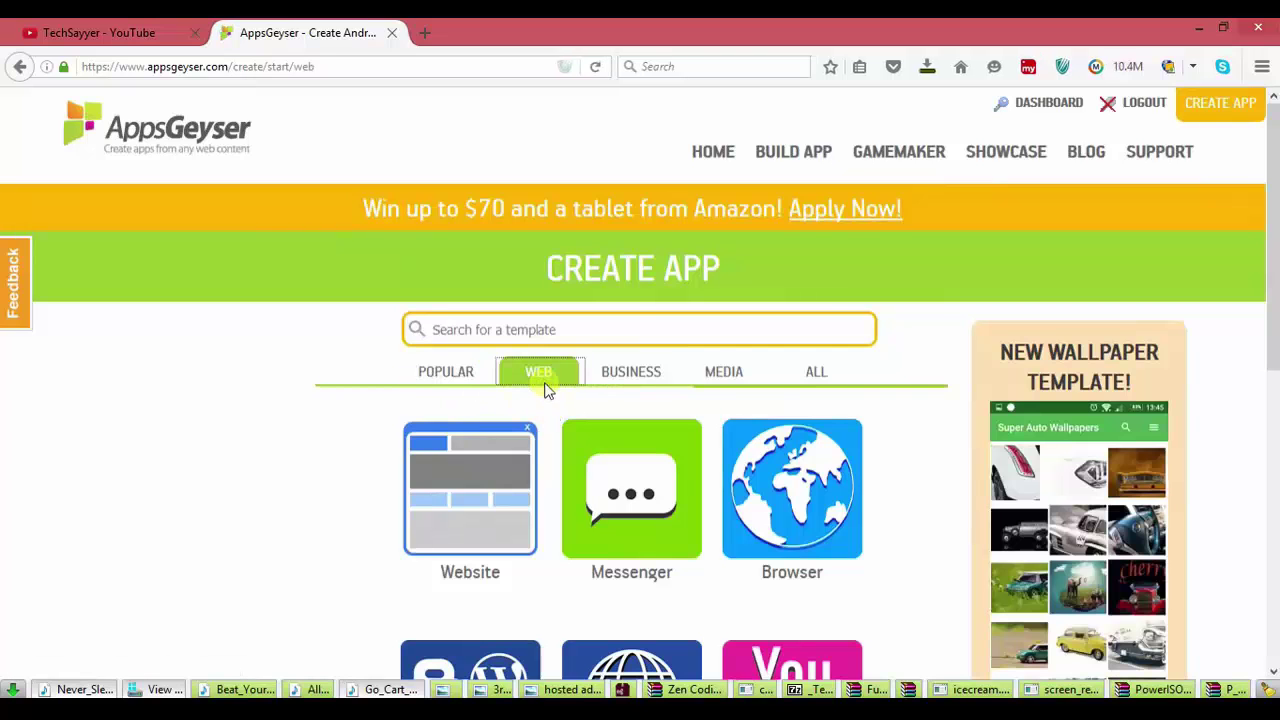
pyautogui.scroll(-3, 657, 385)
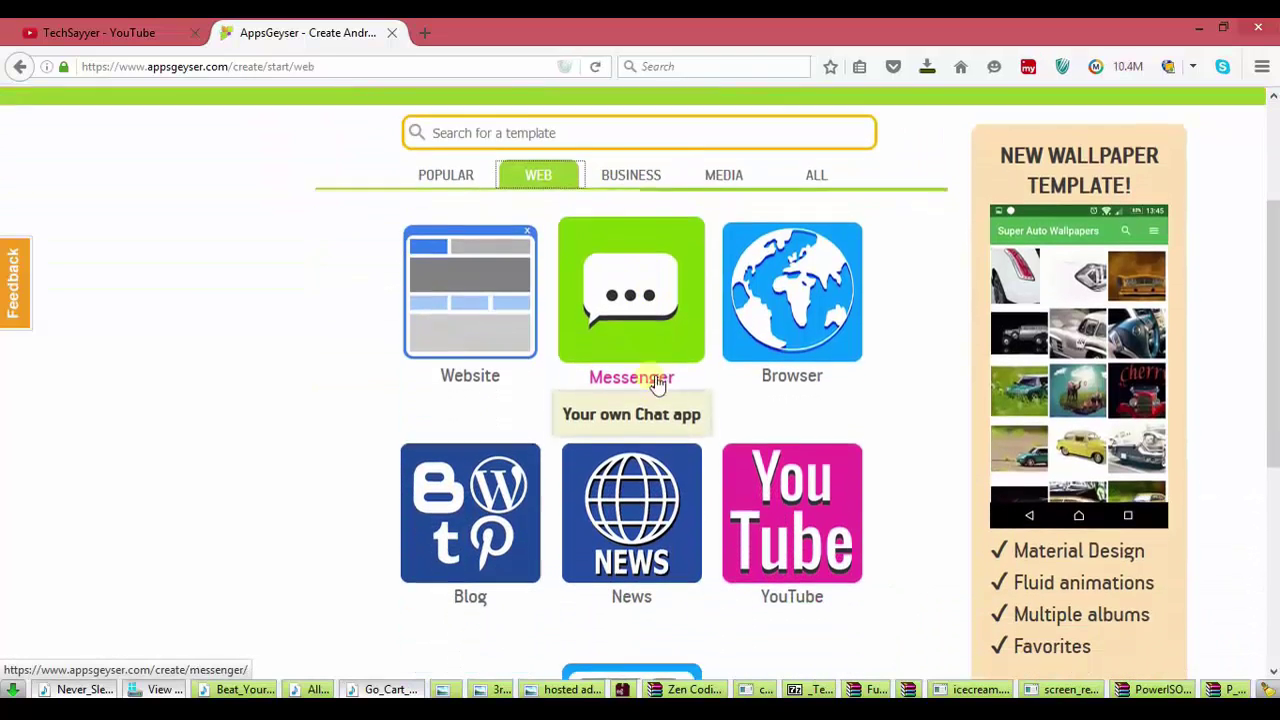
pyautogui.scroll(-3, 600, 360)
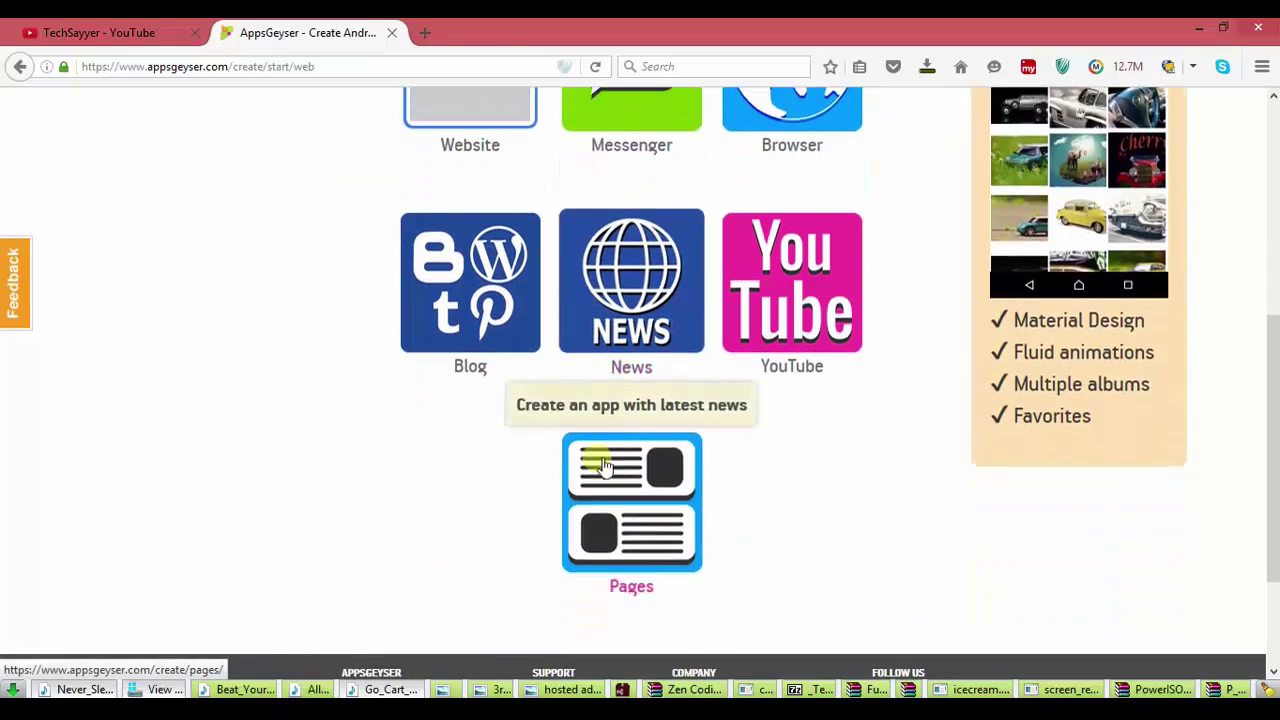
pyautogui.scroll(5, 632, 410)
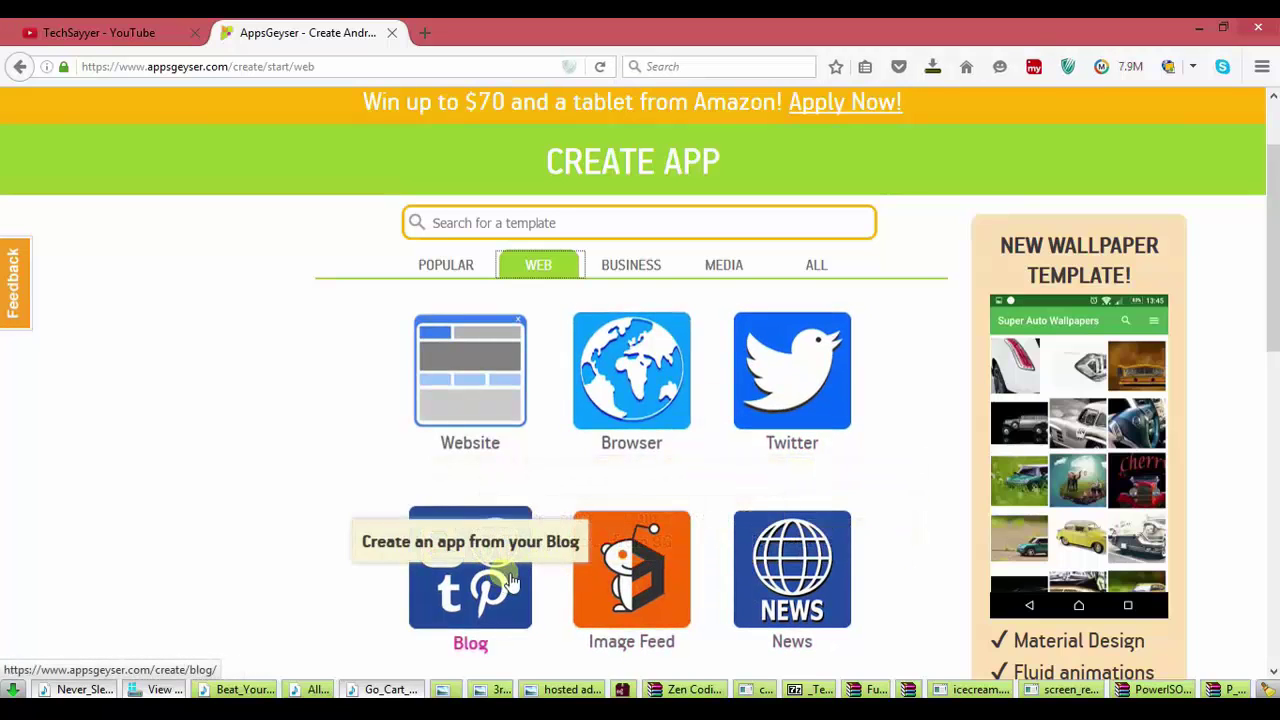
pyautogui.scroll(-8, 651, 488)
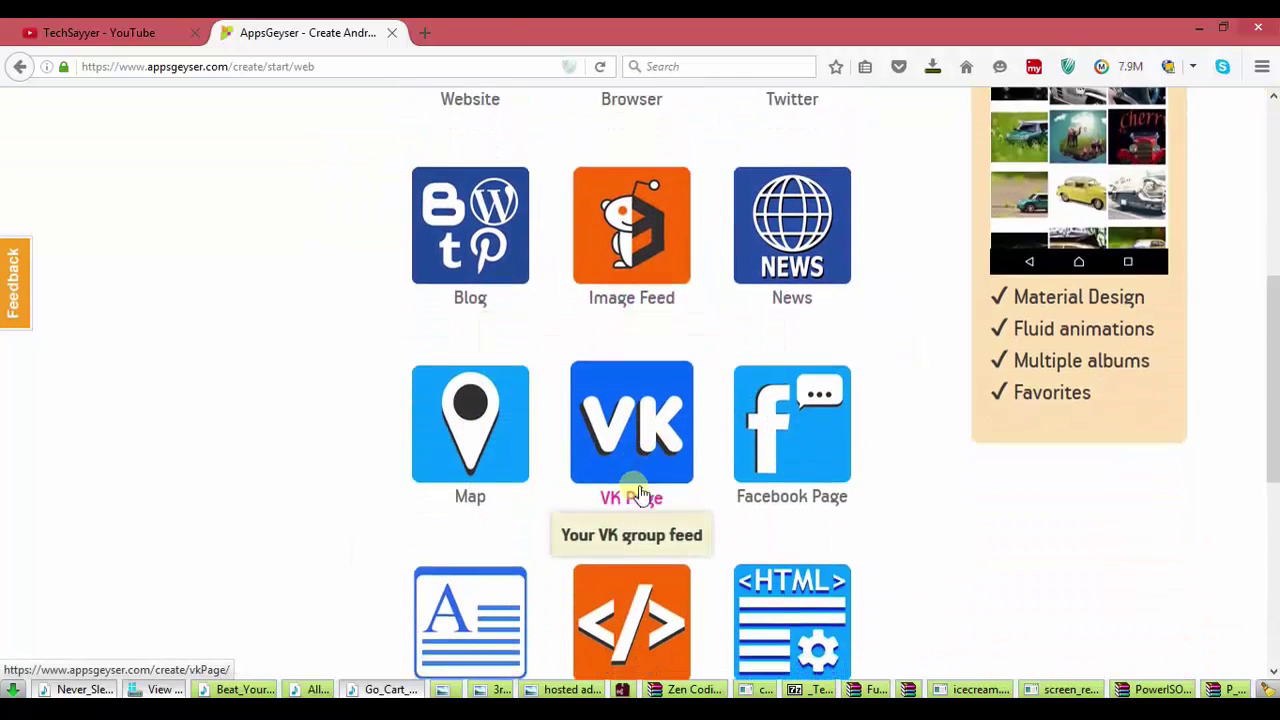
pyautogui.scroll(-3, 648, 497)
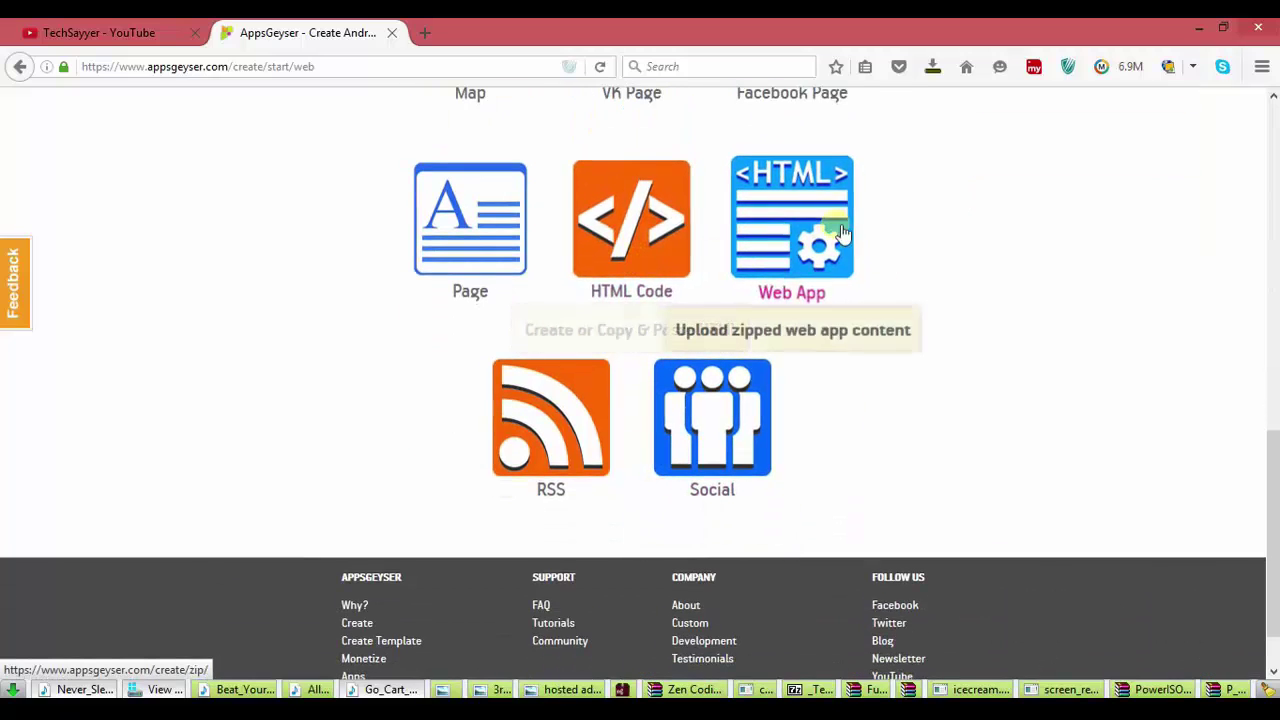
pyautogui.scroll(2, 660, 237)
pyautogui.scroll(9, 660, 237)
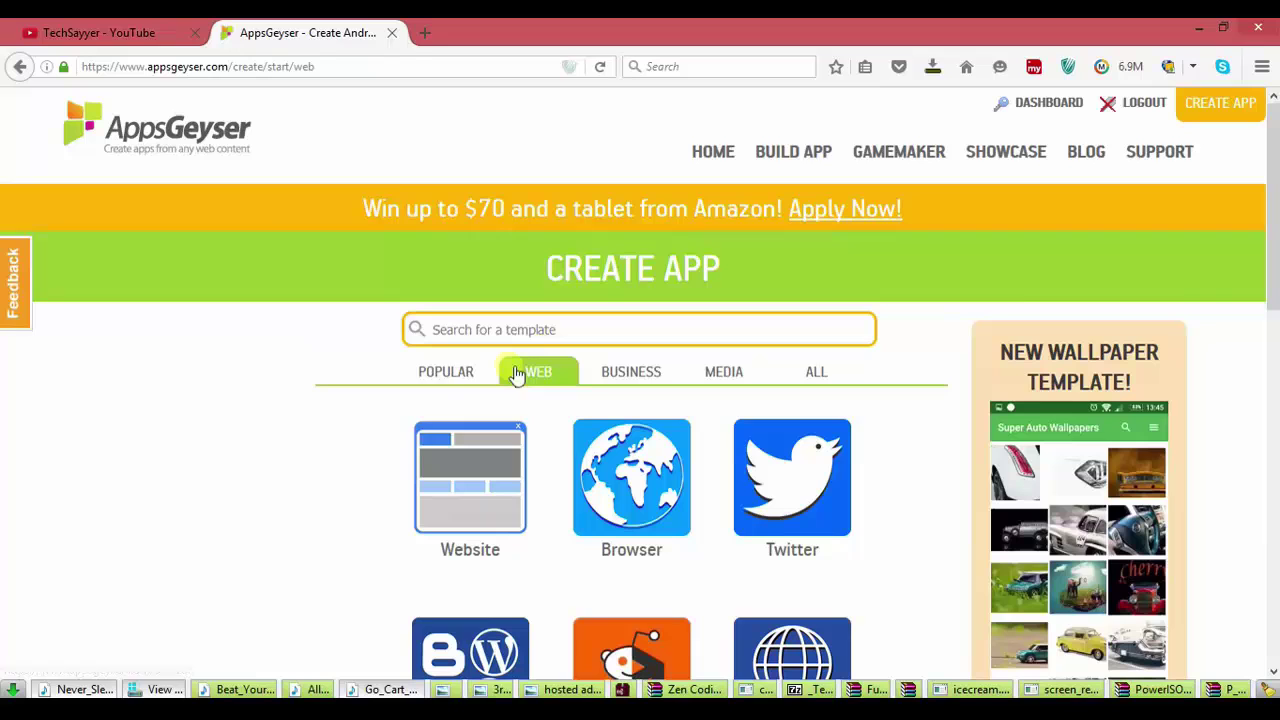
# - Return to the Popular templates and choose the YouTube template for the new app
pyautogui.click(463, 377)
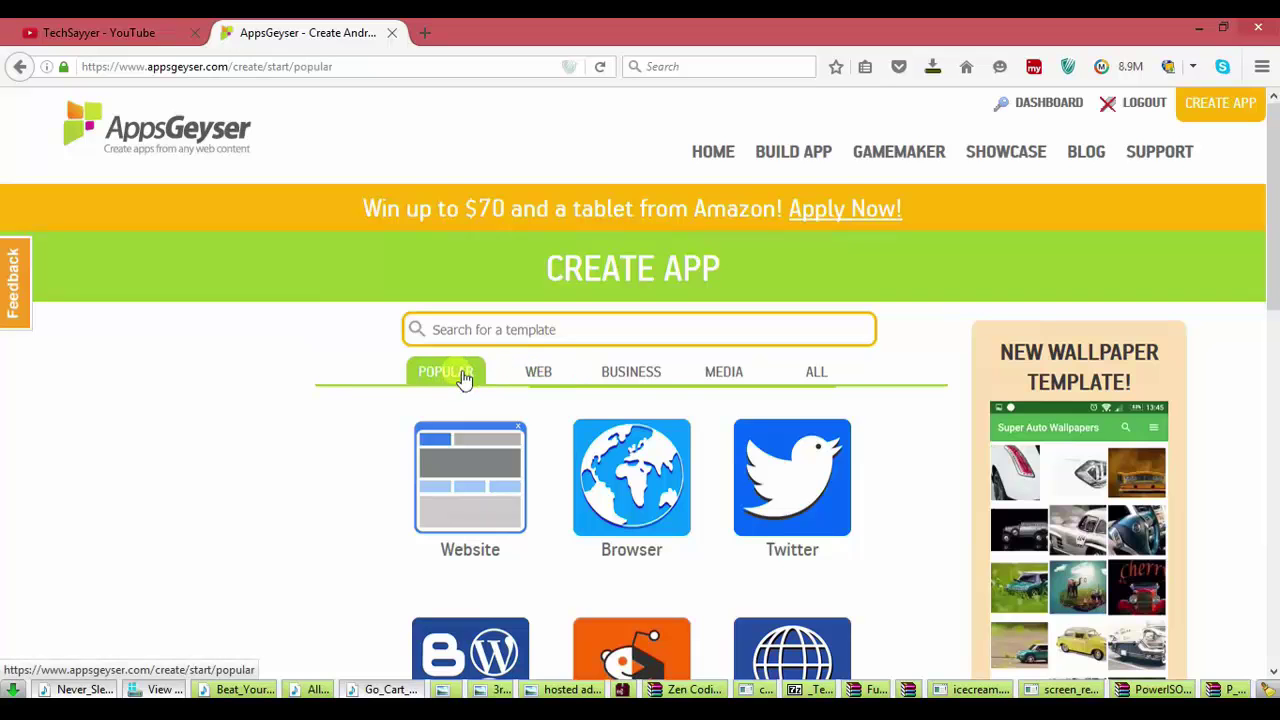
pyautogui.scroll(-2, 820, 570)
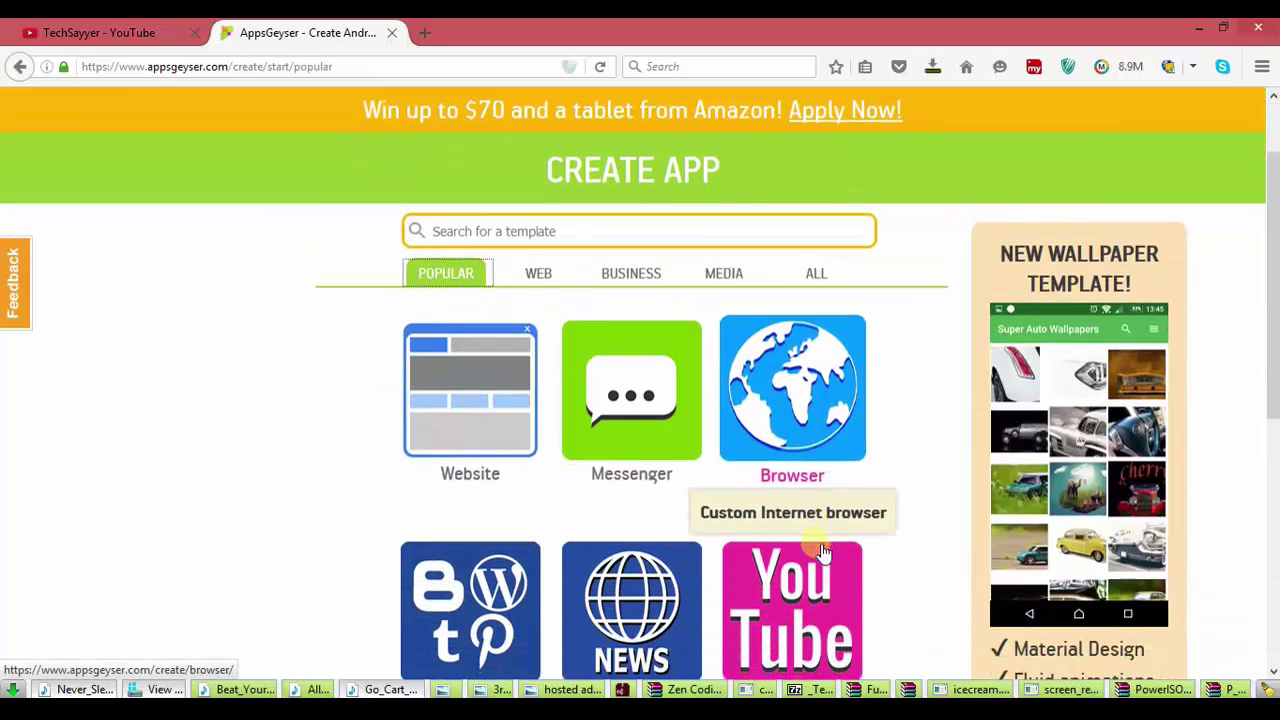
pyautogui.scroll(-1, 820, 580)
pyautogui.click(808, 486)
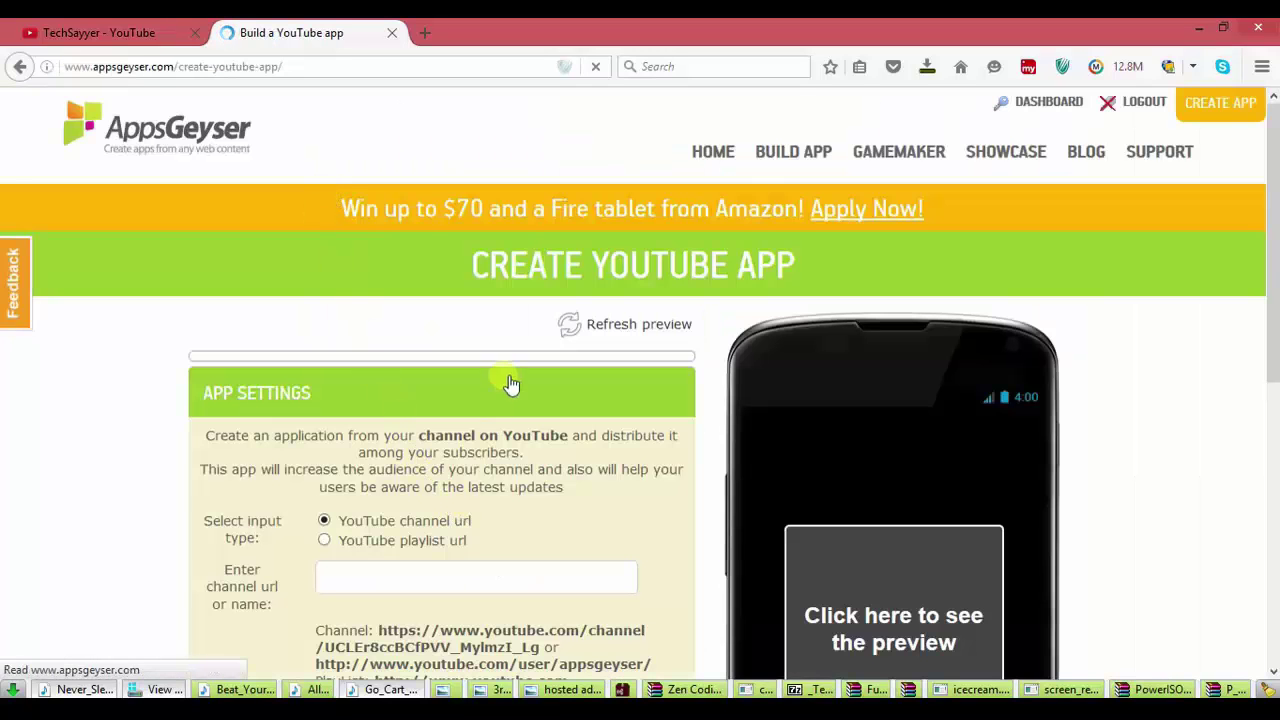
# - Copy the TechSayyer channel's URL from its YouTube page and paste it as the channel URL in the app settings
pyautogui.scroll(-2, 510, 376)
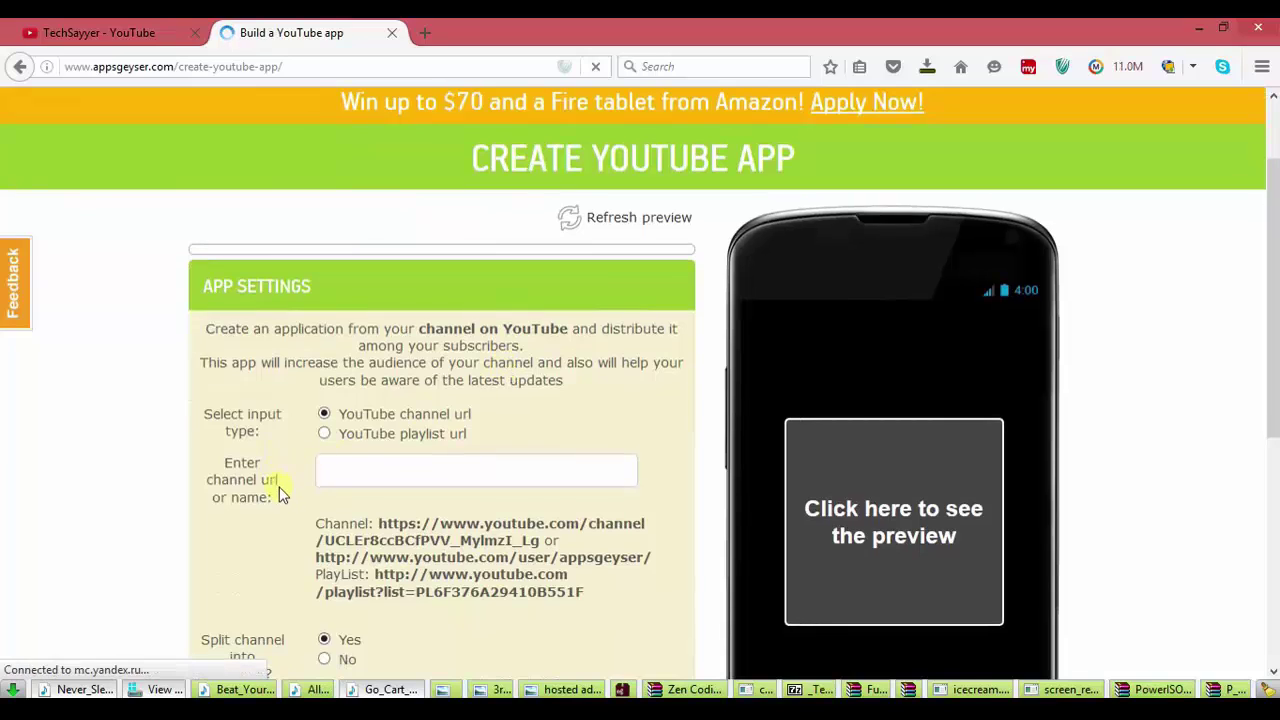
pyautogui.scroll(-2, 360, 512)
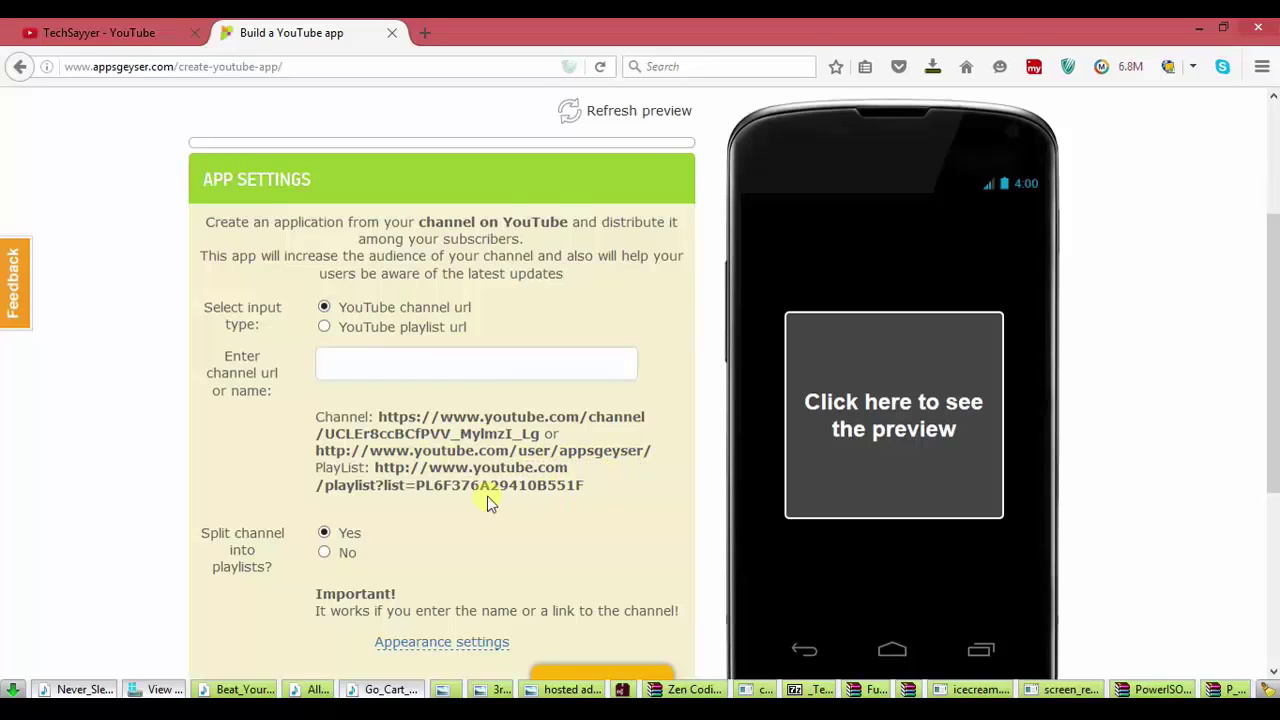
pyautogui.click(105, 32)
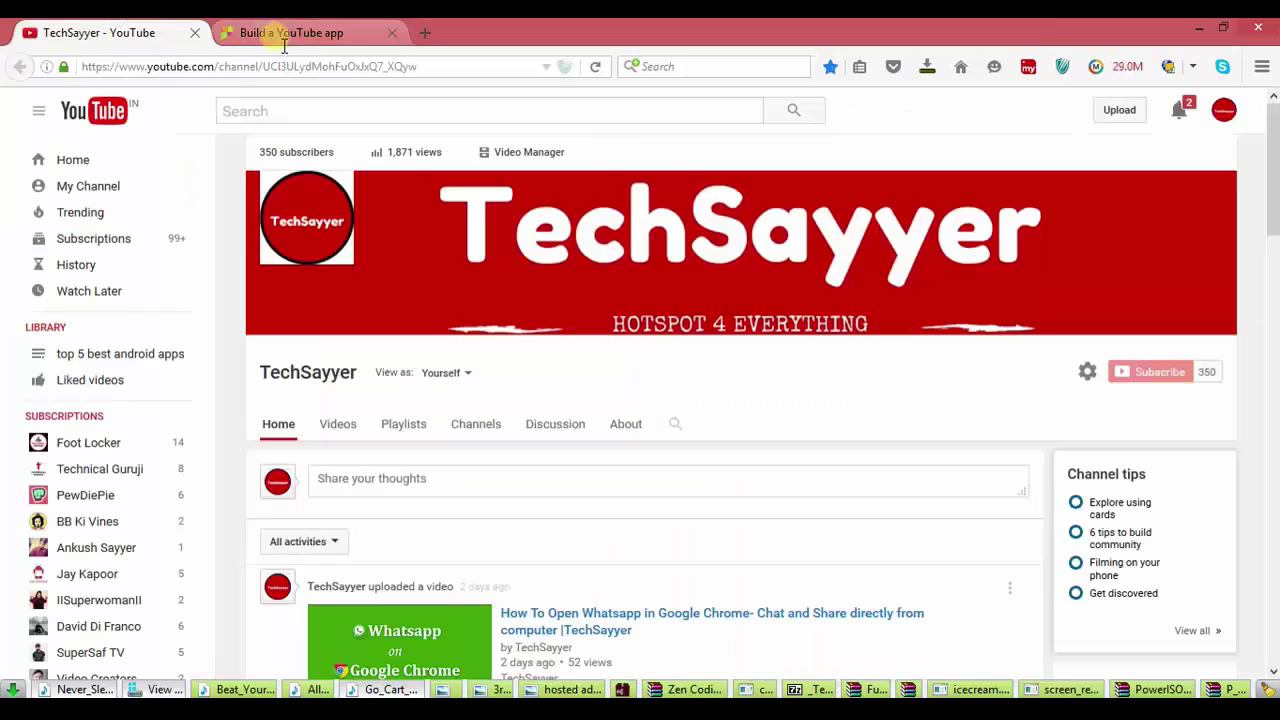
pyautogui.moveTo(428, 70); pyautogui.dragTo(140, 72)
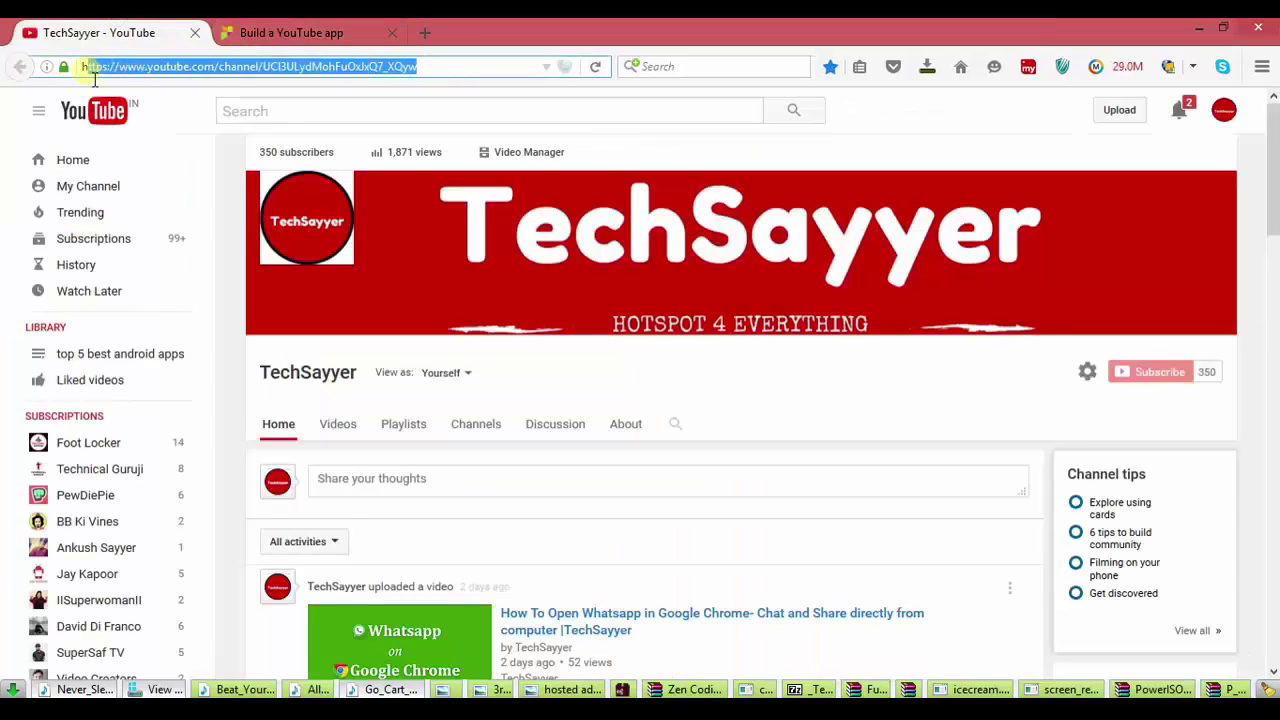
pyautogui.rightClick(92, 70)
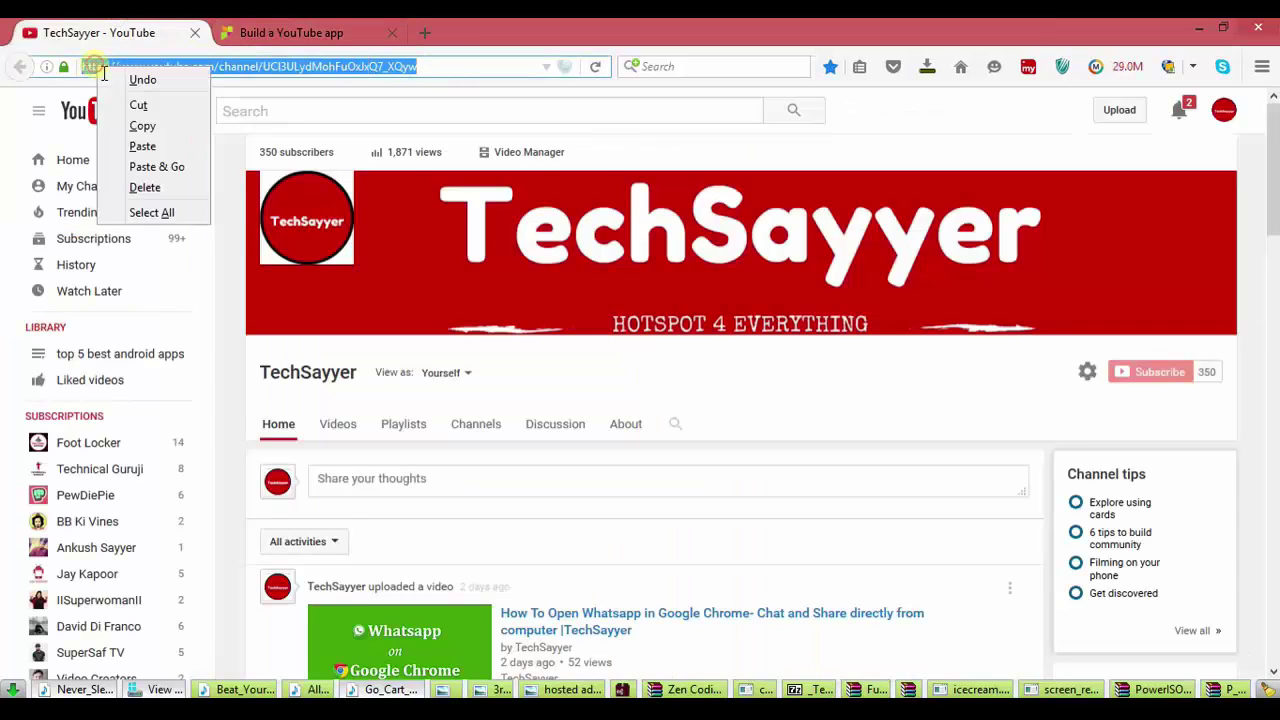
pyautogui.click(145, 125)
pyautogui.click(268, 40)
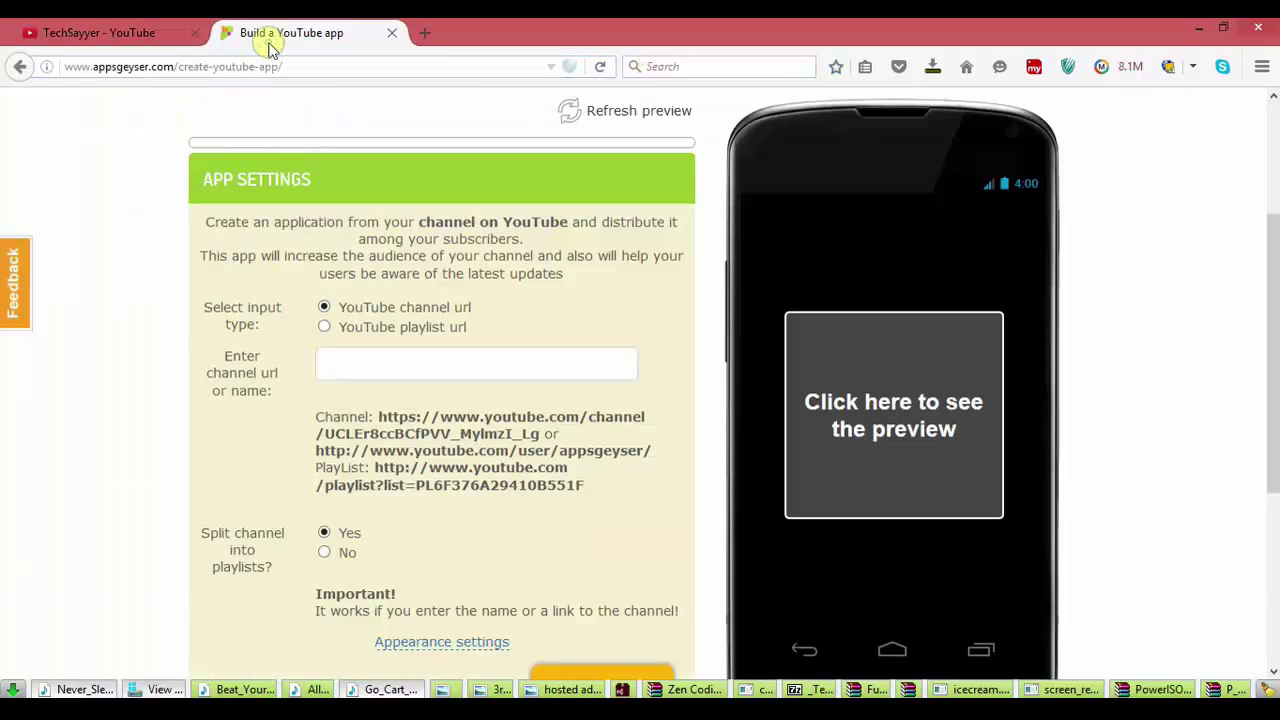
pyautogui.rightClick(421, 368)
pyautogui.click(462, 443)
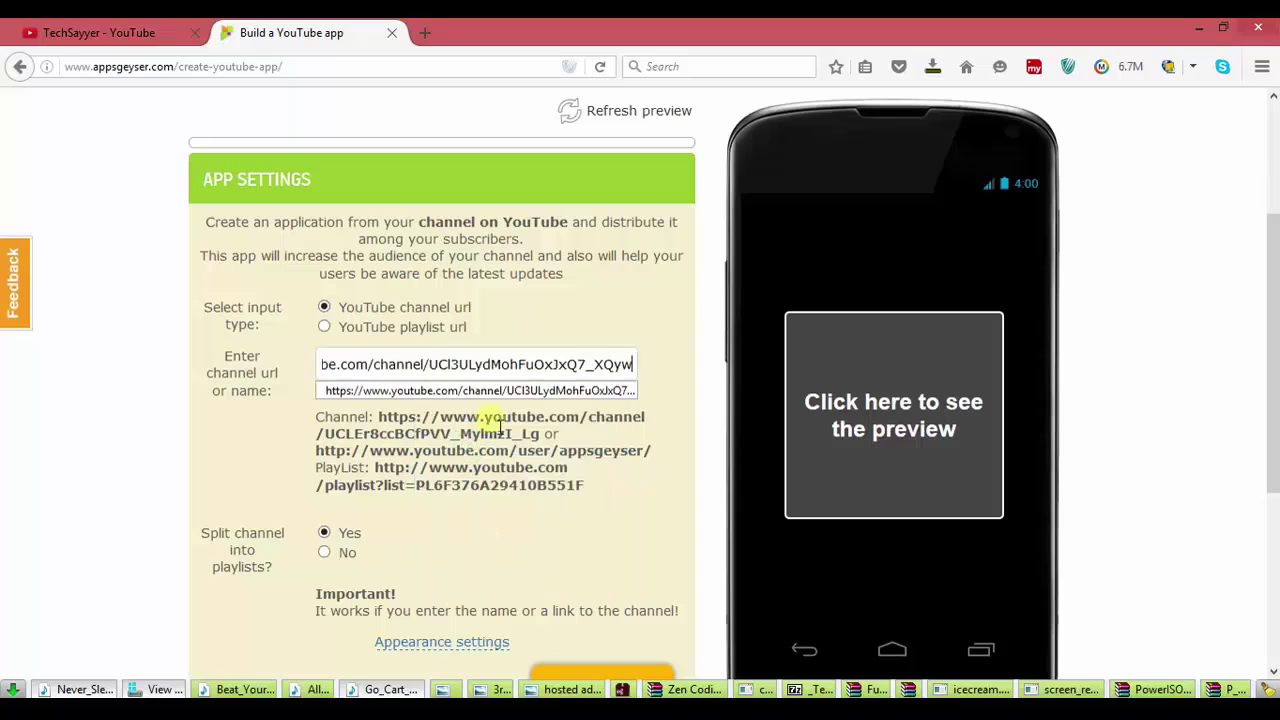
# - Disable splitting the channel into playlists and turn off the use of app theme colors in the appearance settings
pyautogui.scroll(-2, 635, 515)
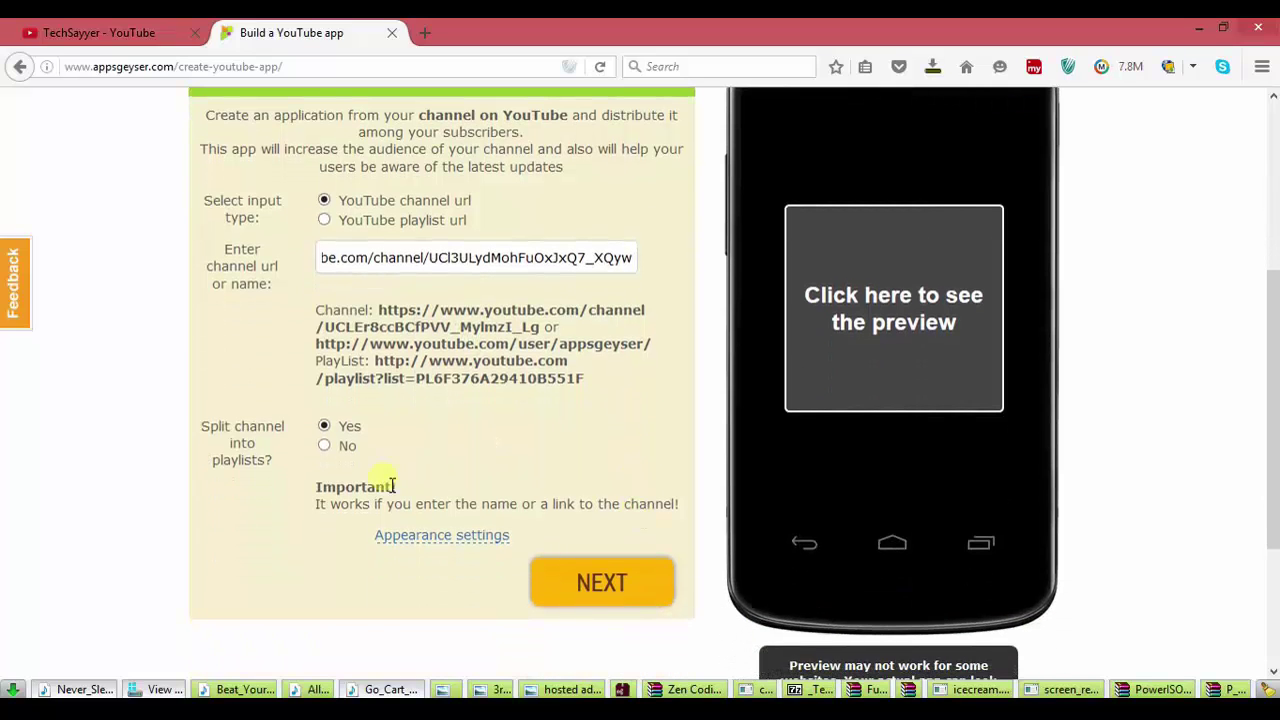
pyautogui.click(325, 447)
pyautogui.click(435, 537)
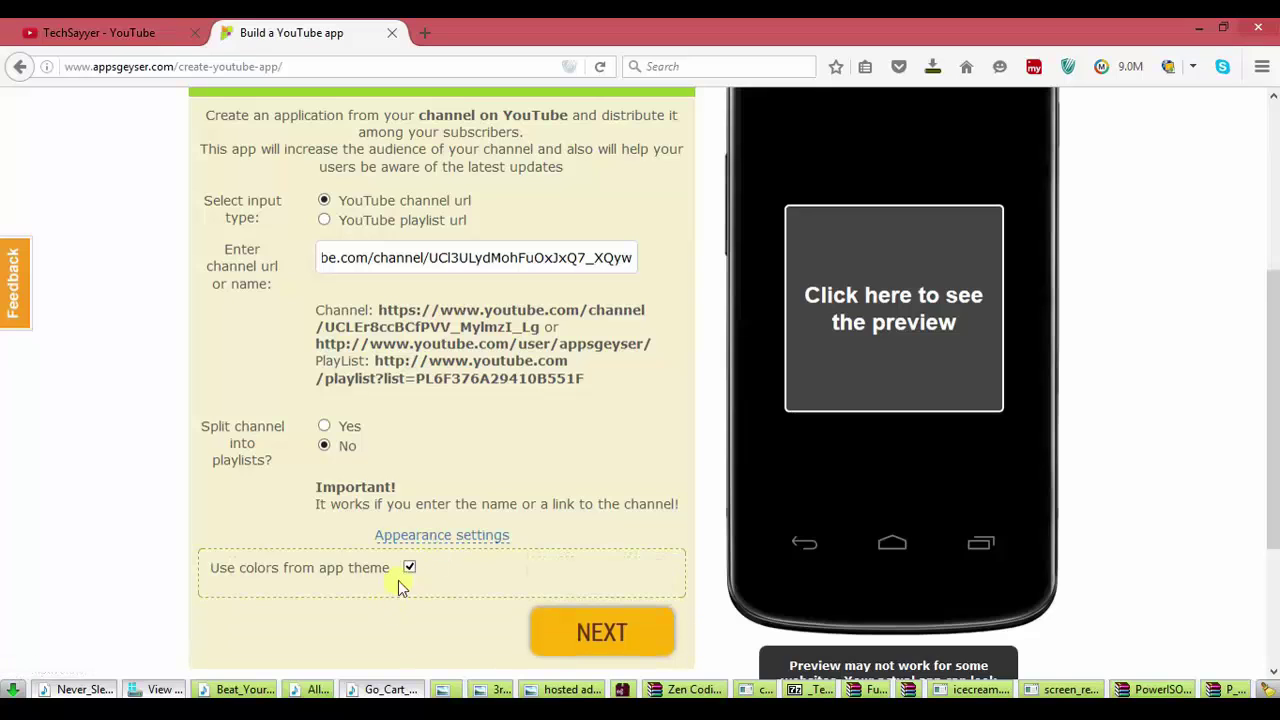
pyautogui.click(410, 568)
pyautogui.scroll(-4, 400, 500)
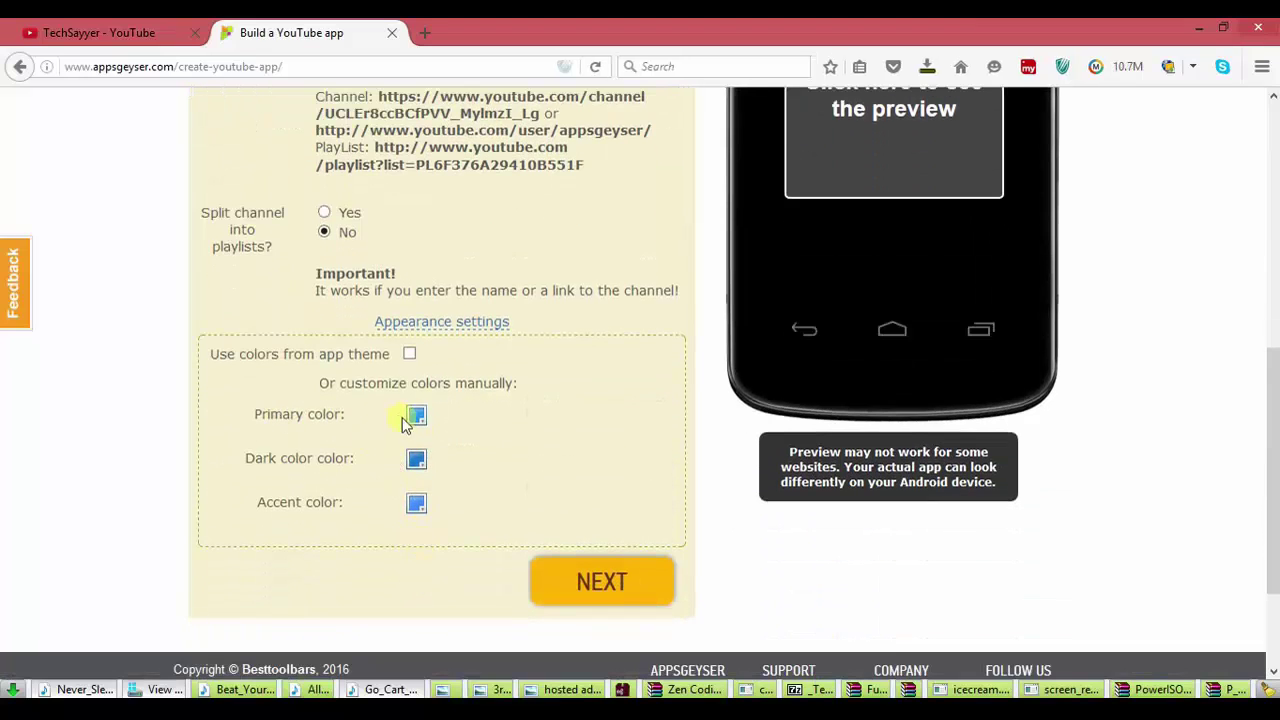
# - Set the app's primary color to orange and its dark color to a dark yellow
pyautogui.click(416, 416)
pyautogui.click(566, 459)
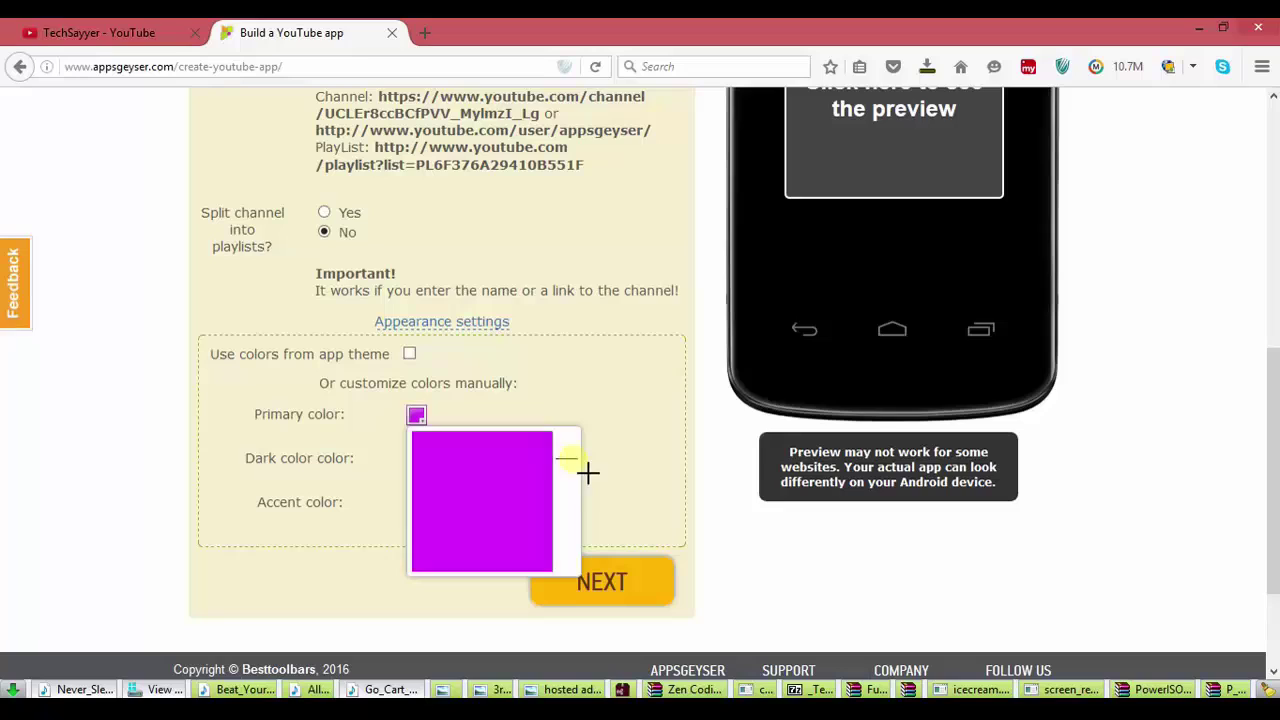
pyautogui.moveTo(588, 472); pyautogui.dragTo(581, 578)
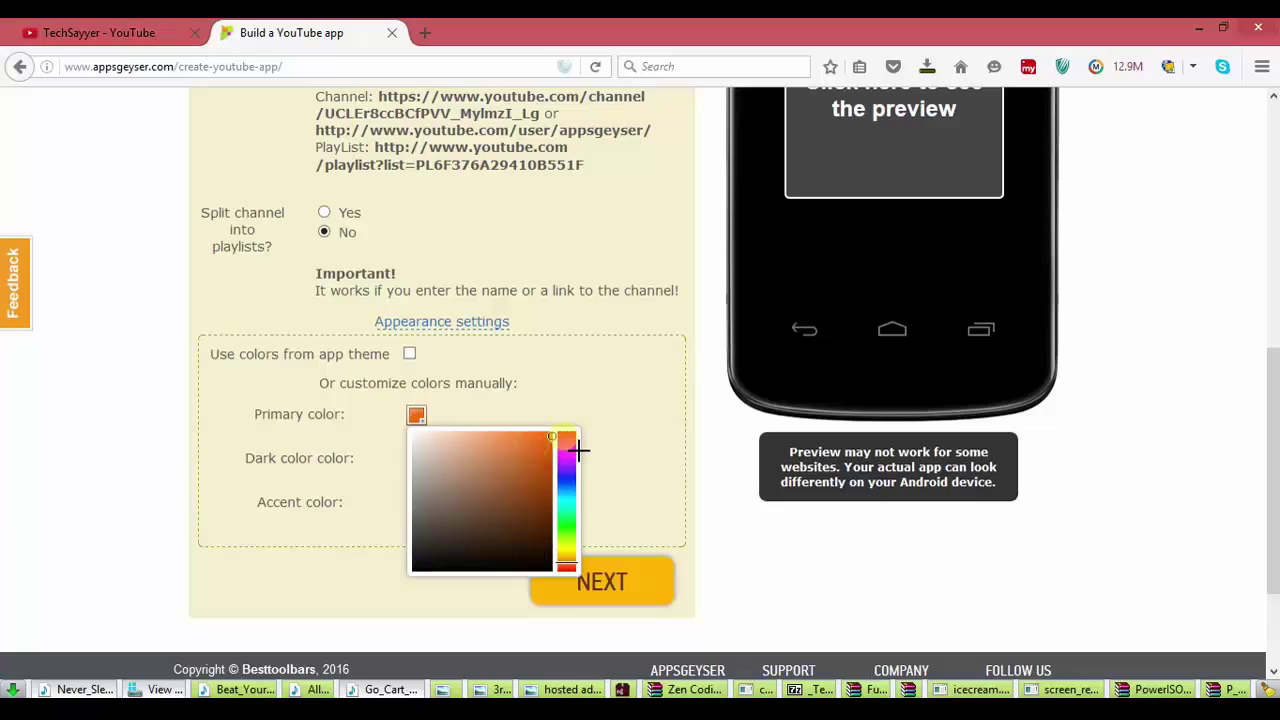
pyautogui.click(423, 465)
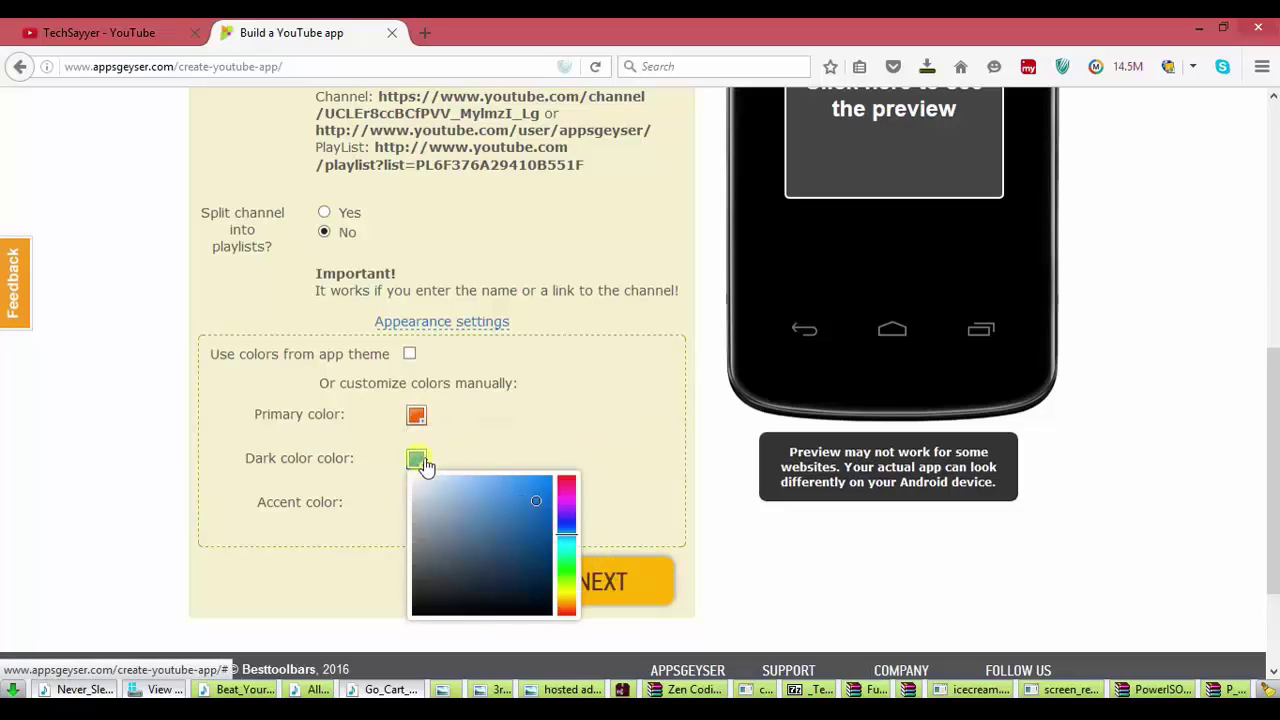
pyautogui.moveTo(577, 572); pyautogui.dragTo(580, 612)
pyautogui.click(565, 442)
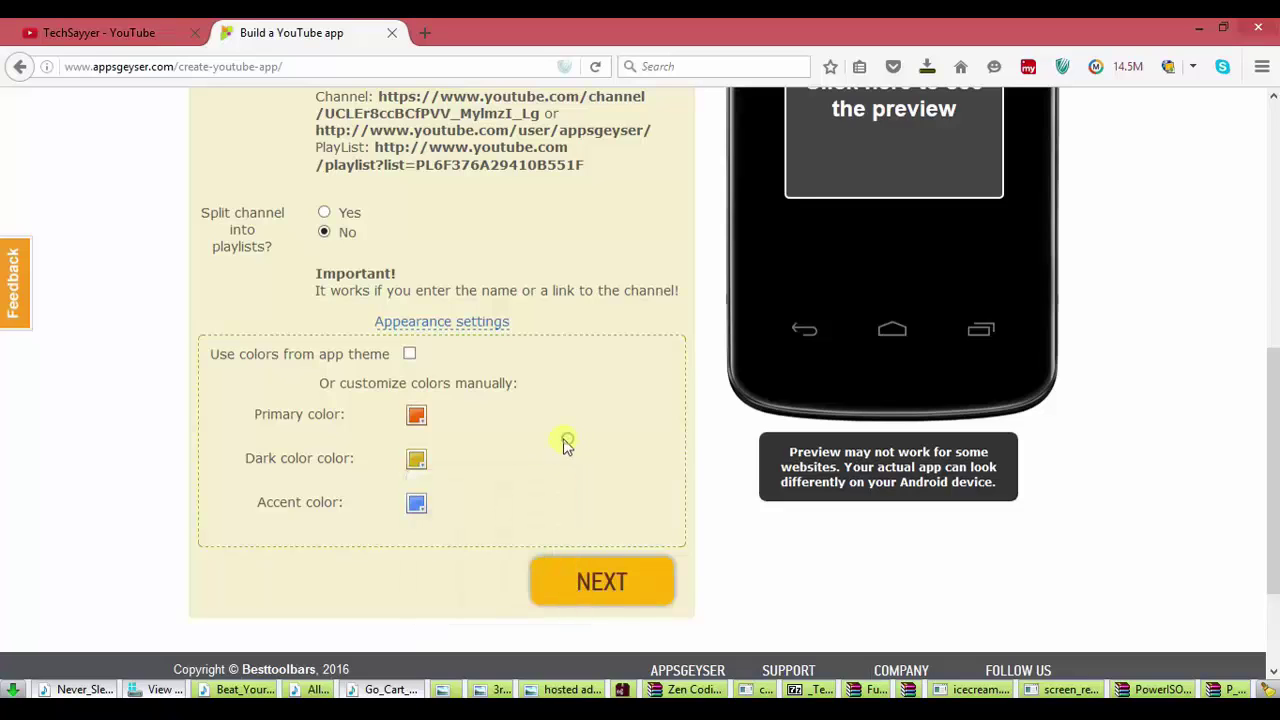
# - Set the accent color to light blue and proceed to the app name section
pyautogui.click(423, 505)
pyautogui.click(566, 572)
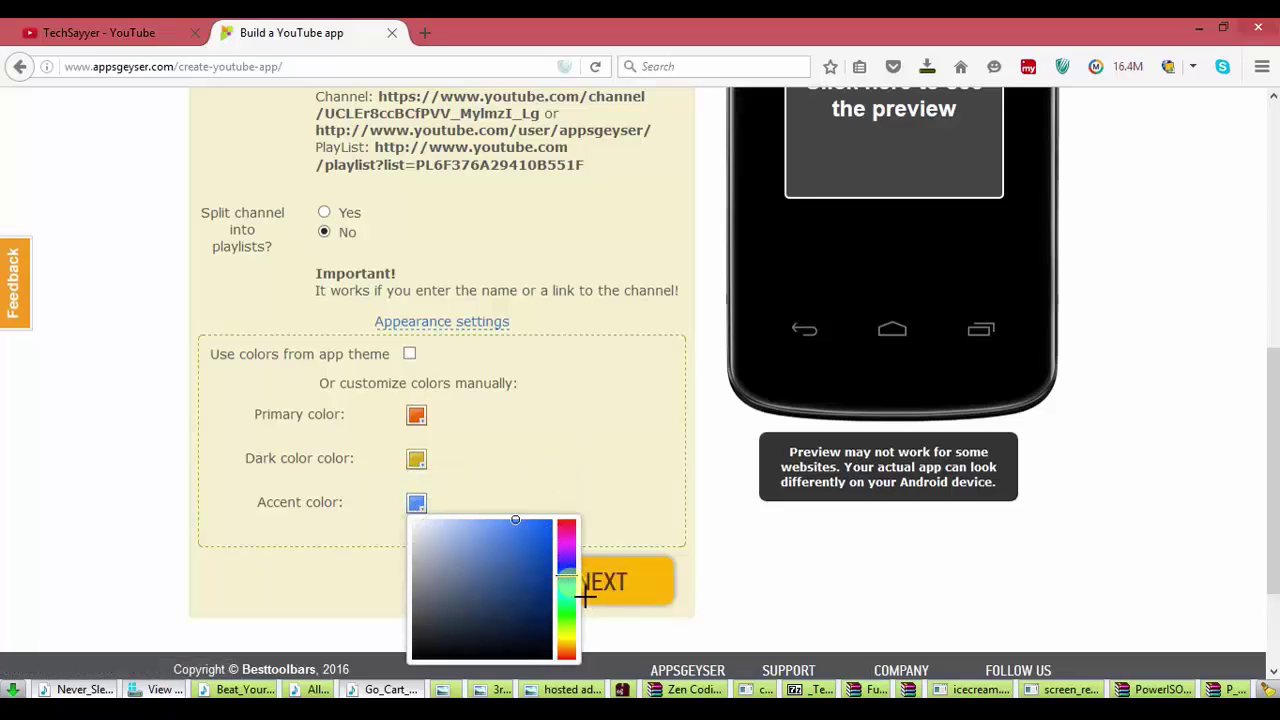
pyautogui.moveTo(585, 594); pyautogui.dragTo(580, 596)
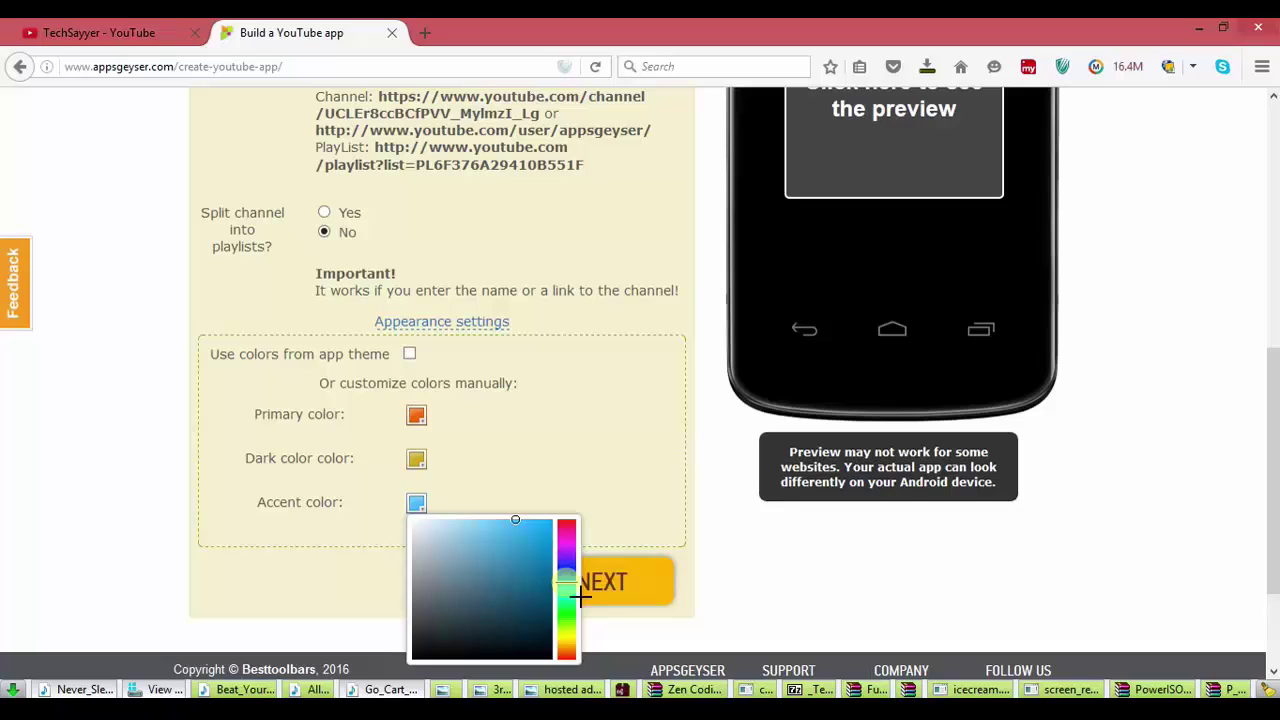
pyautogui.click(582, 436)
pyautogui.click(601, 588)
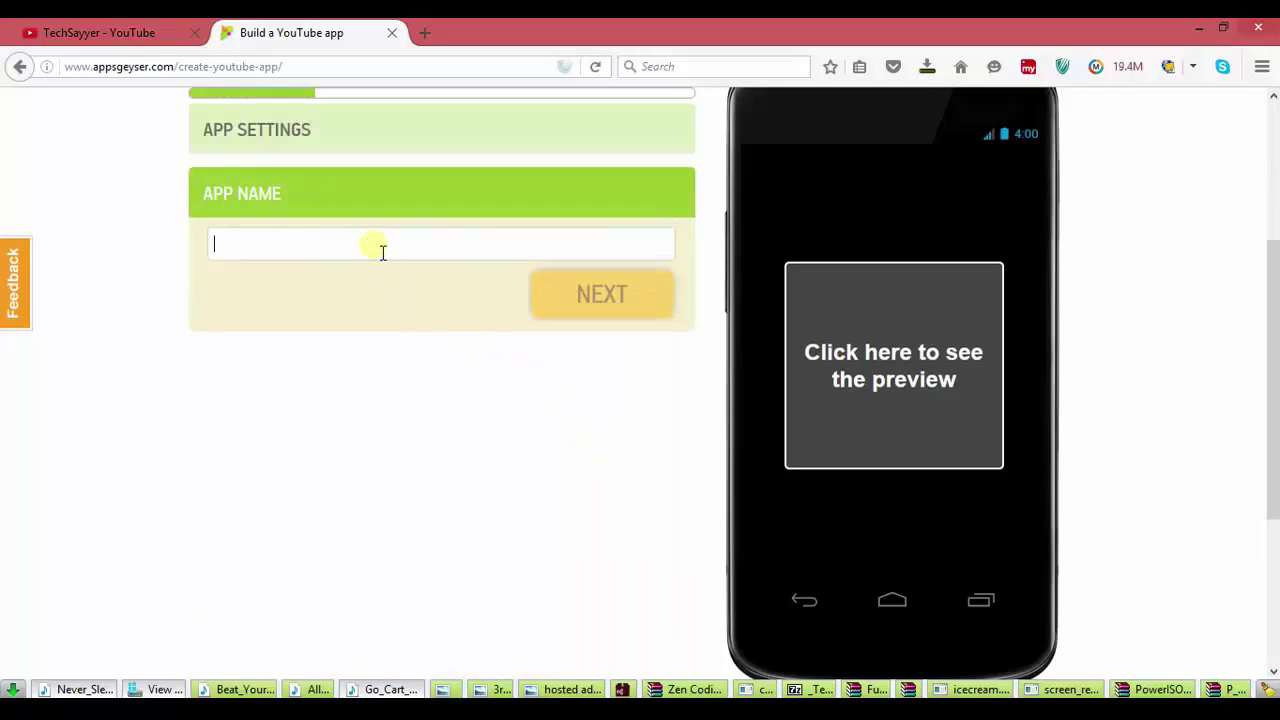
# - Name the app TechSayyer and proceed to the description section
pyautogui.write('Te')
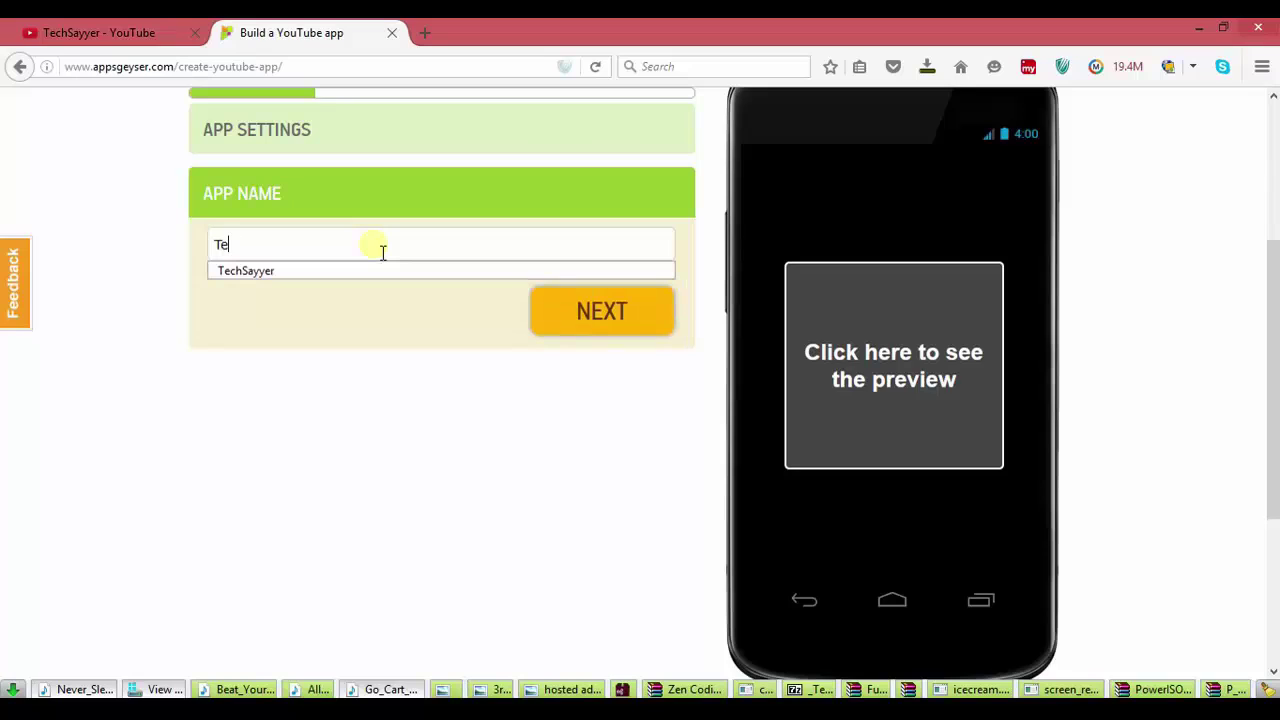
pyautogui.click(349, 271)
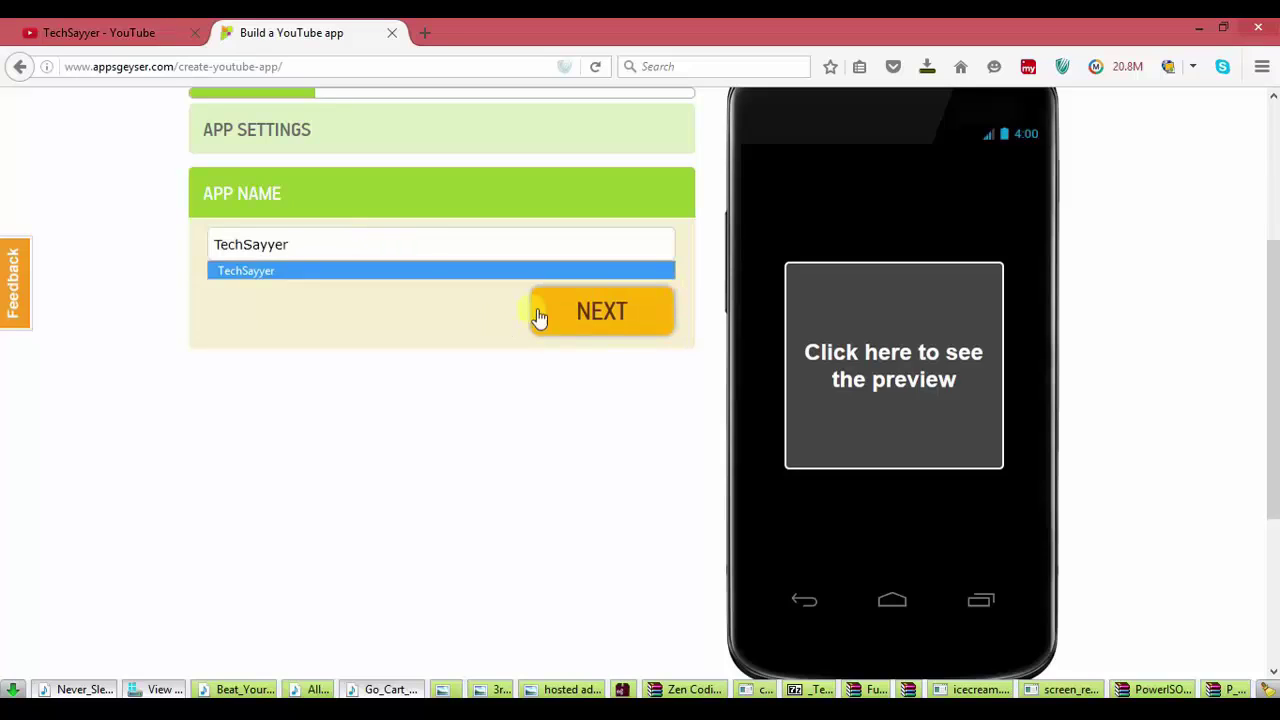
pyautogui.click(540, 318)
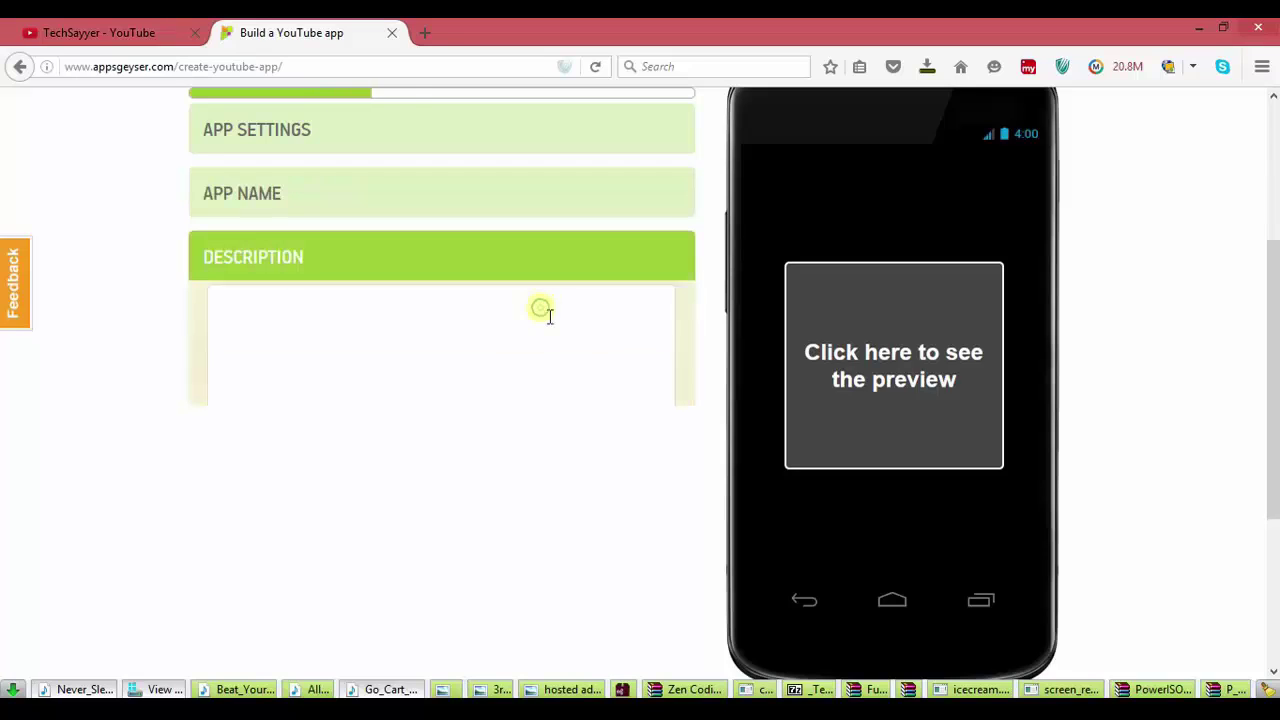
# - Copy the full channel description from the About page of the TechSayyer YouTube channel
pyautogui.click(130, 31)
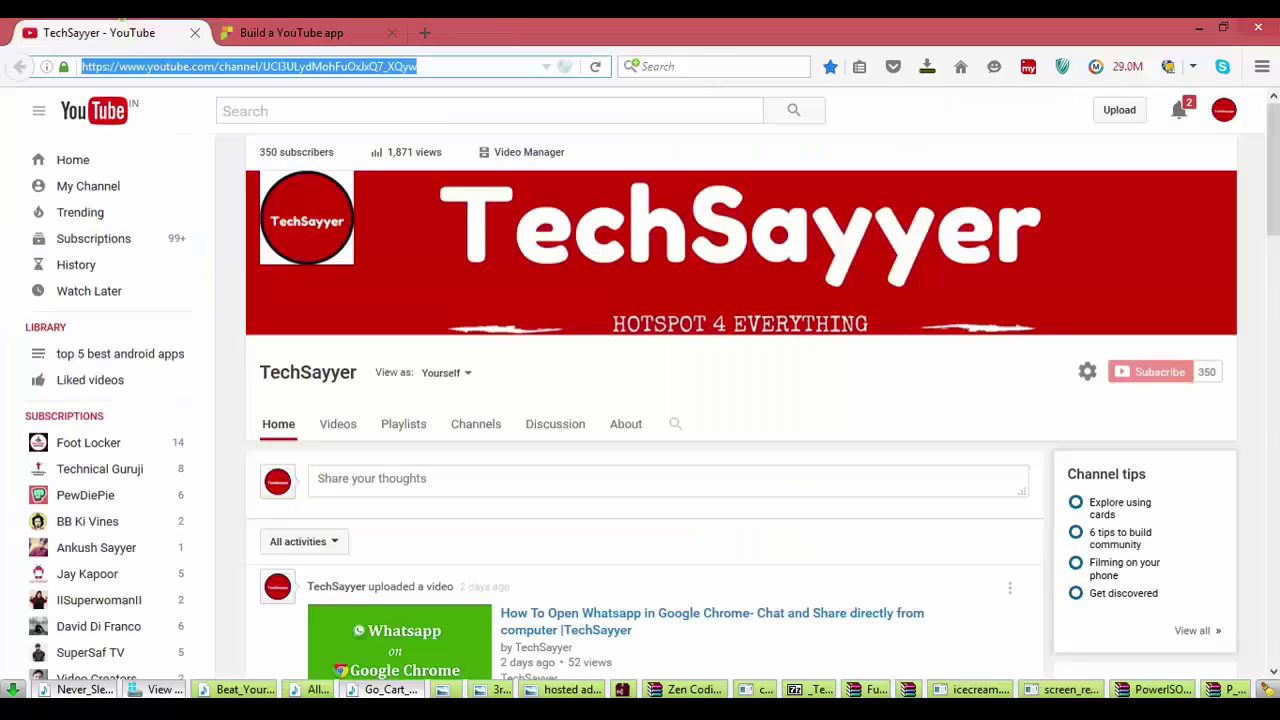
pyautogui.click(625, 425)
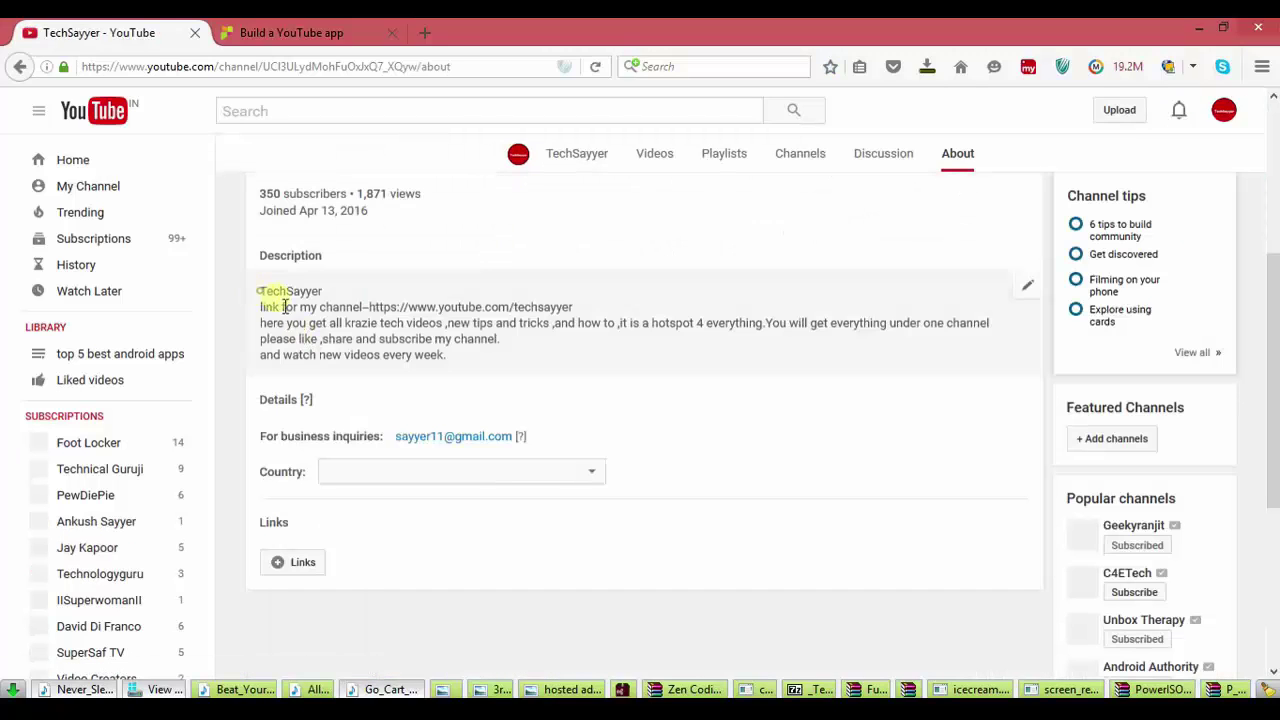
pyautogui.moveTo(258, 290); pyautogui.dragTo(457, 366)
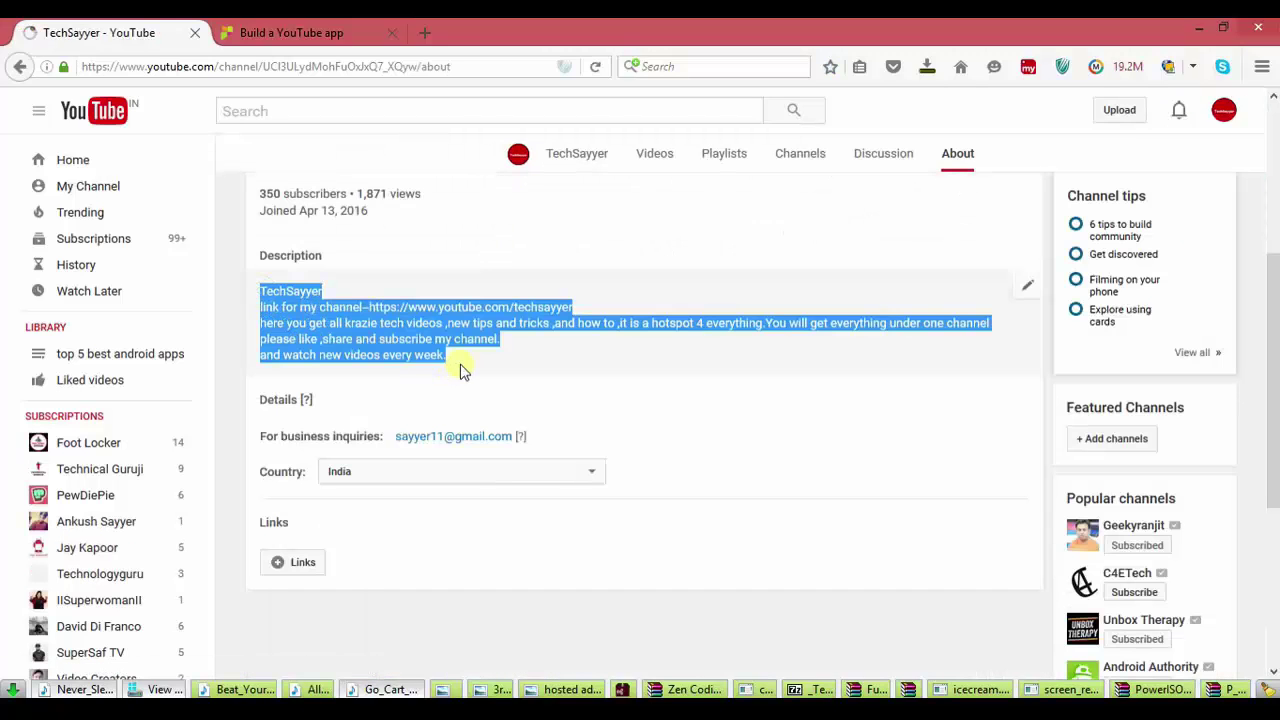
pyautogui.rightClick(277, 283)
pyautogui.click(263, 287)
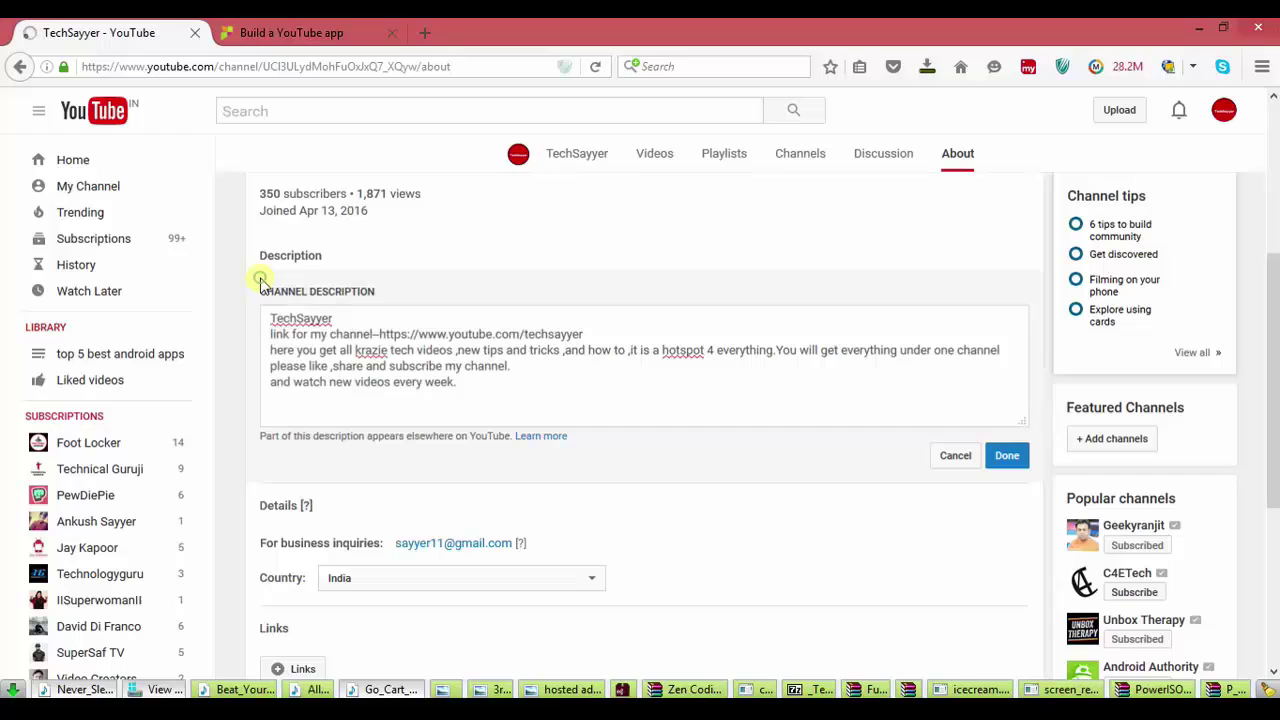
pyautogui.moveTo(270, 318); pyautogui.dragTo(499, 402)
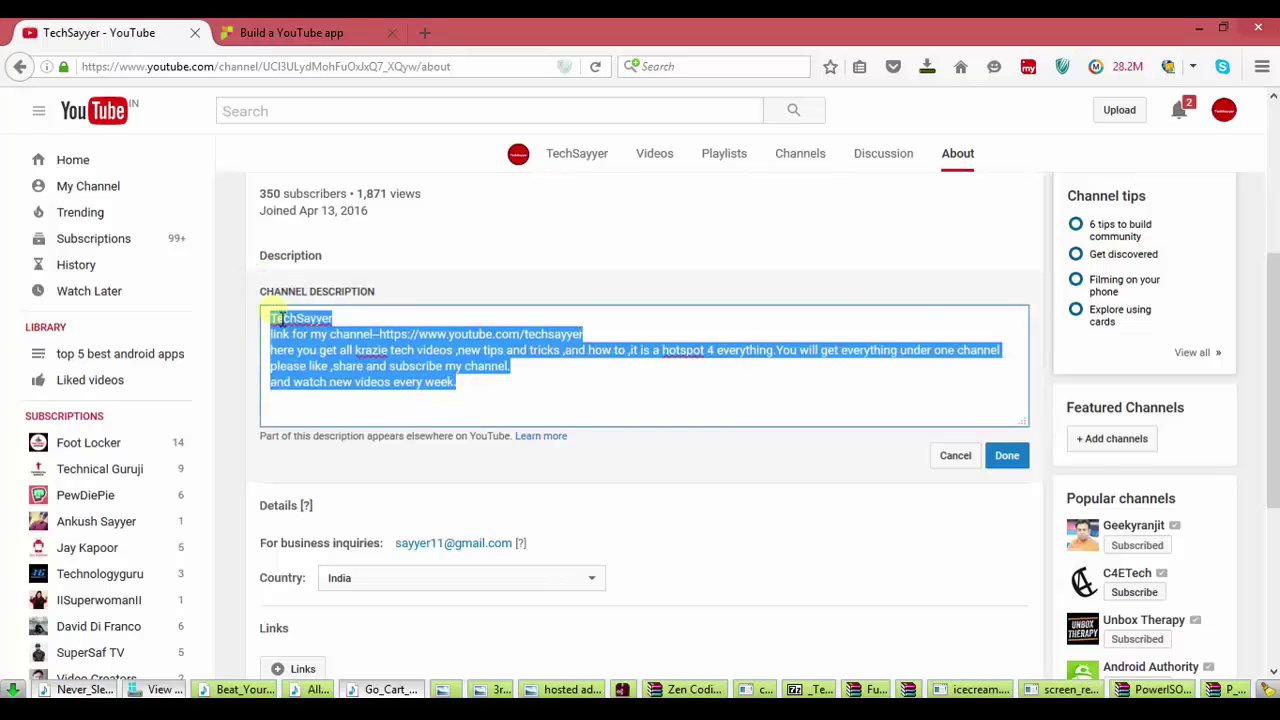
pyautogui.rightClick(273, 333)
pyautogui.click(336, 391)
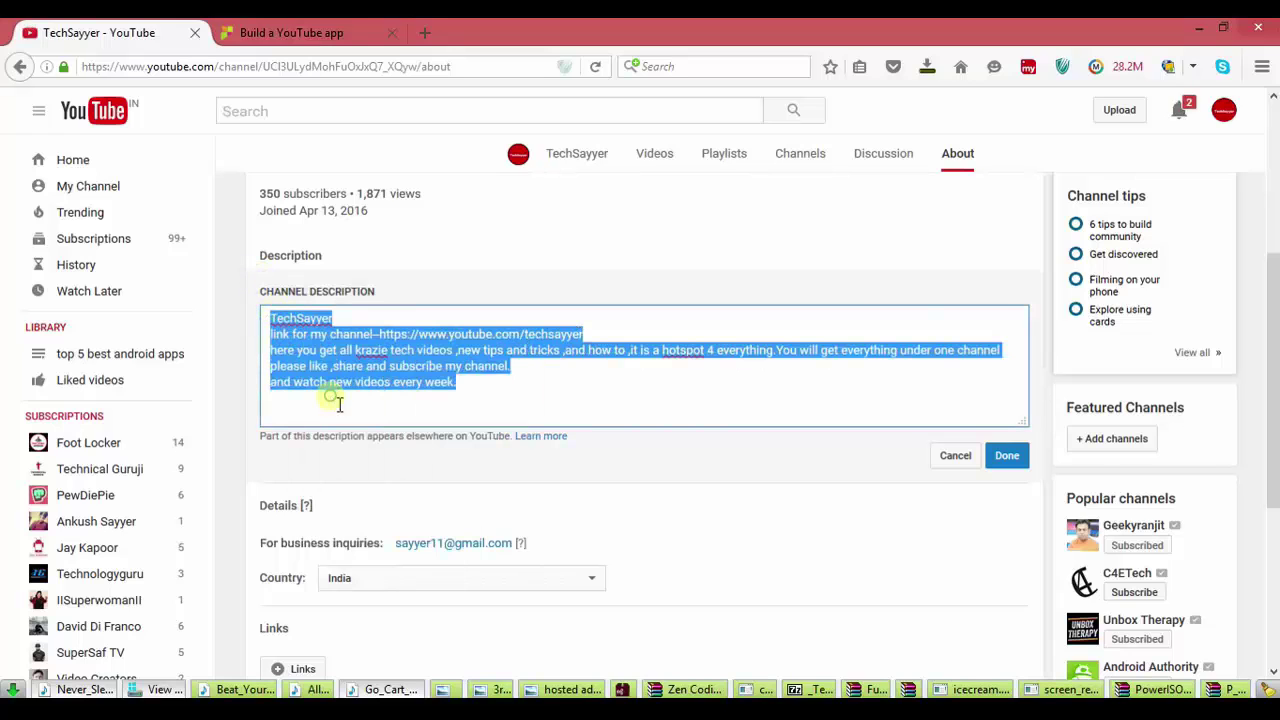
# - Return to the app builder, paste the channel text as the app description, and proceed to the icon section
pyautogui.click(270, 35)
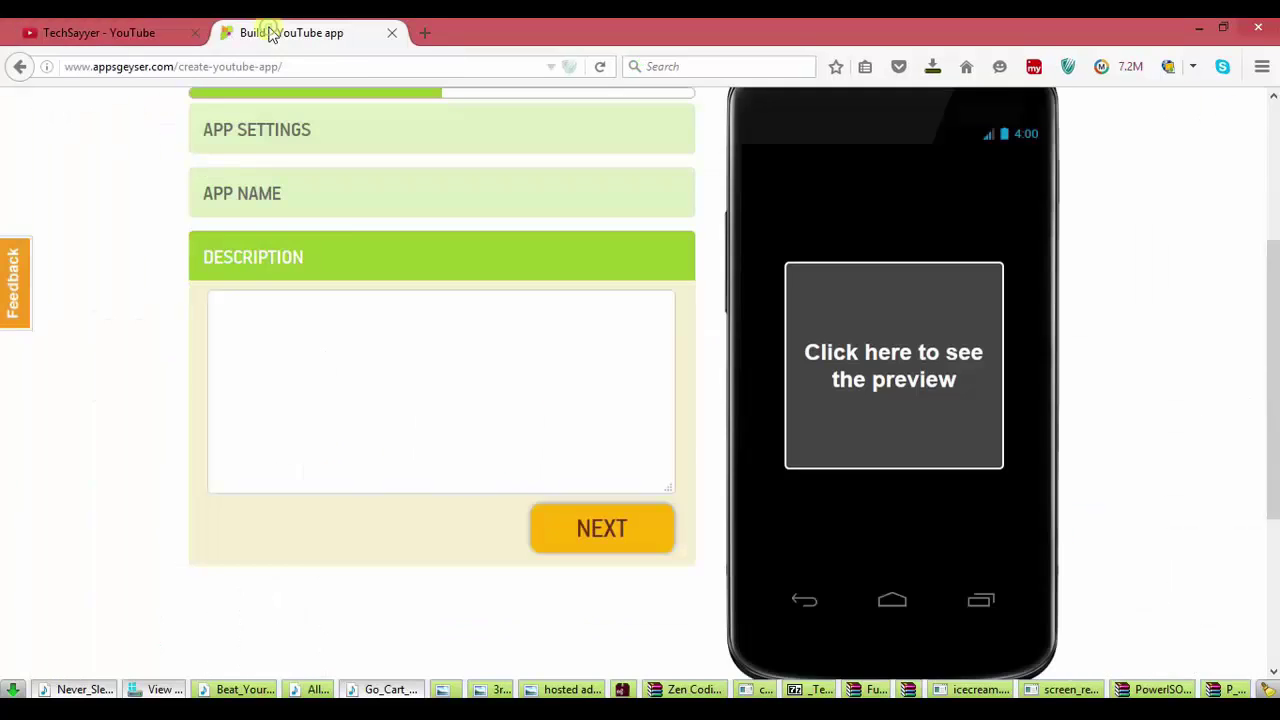
pyautogui.rightClick(320, 362)
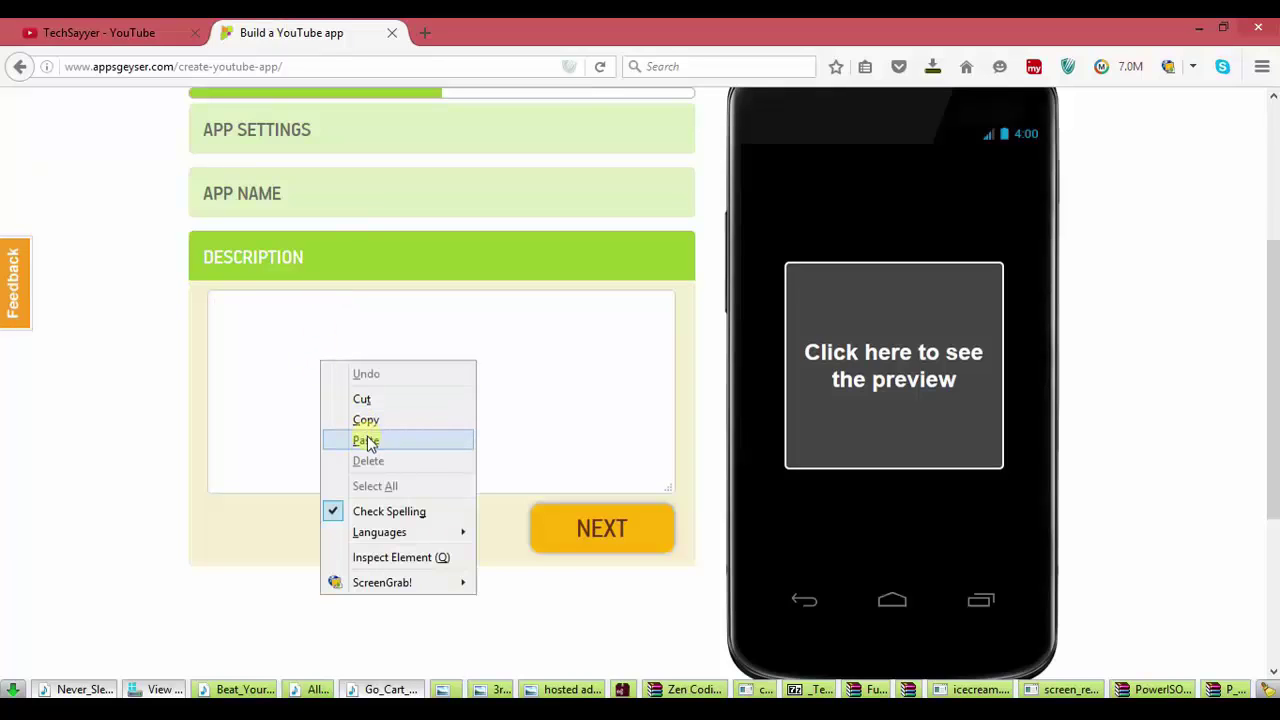
pyautogui.click(366, 443)
pyautogui.click(615, 520)
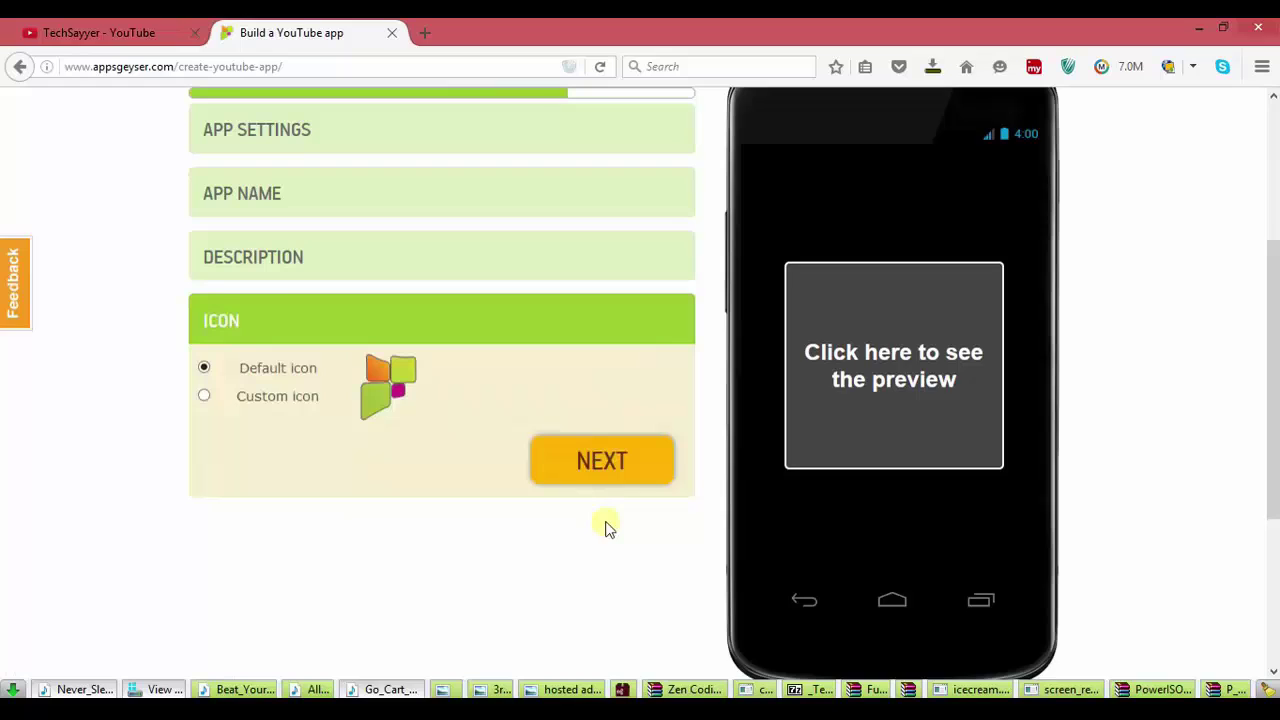
# - Choose a custom icon for the app and upload the picture alpha (1).png from the Desktop
pyautogui.click(205, 397)
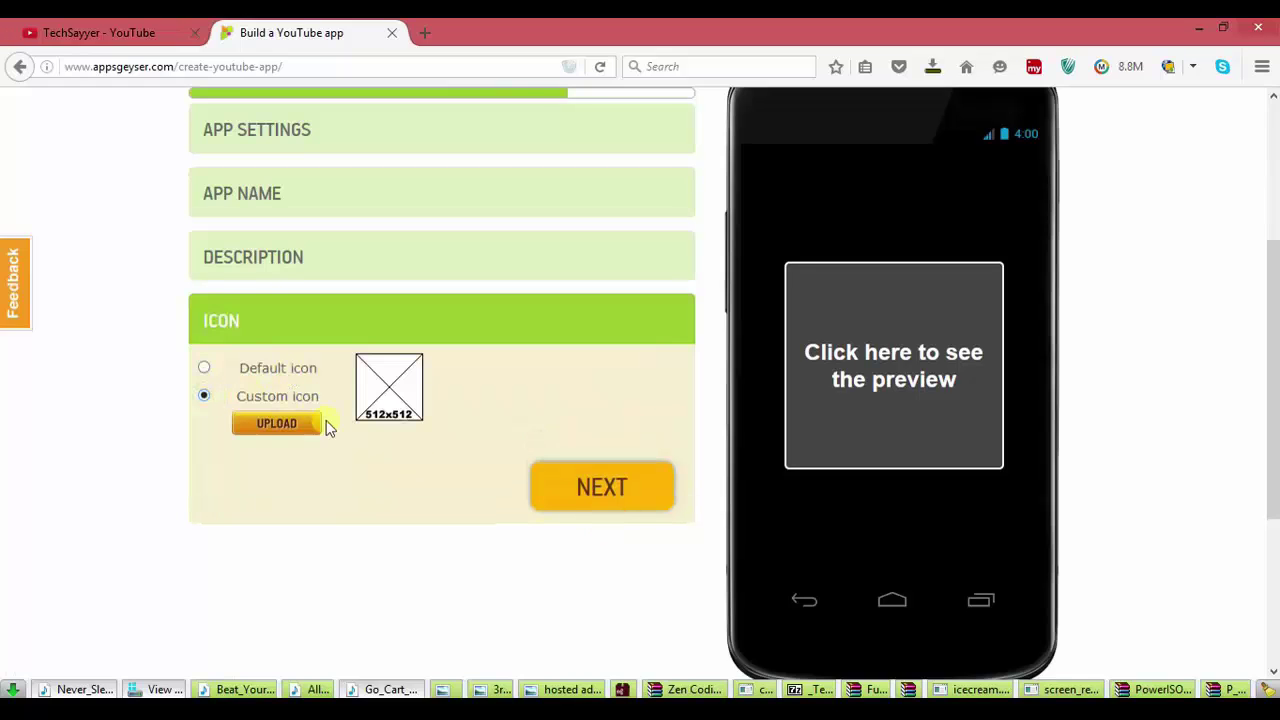
pyautogui.click(280, 427)
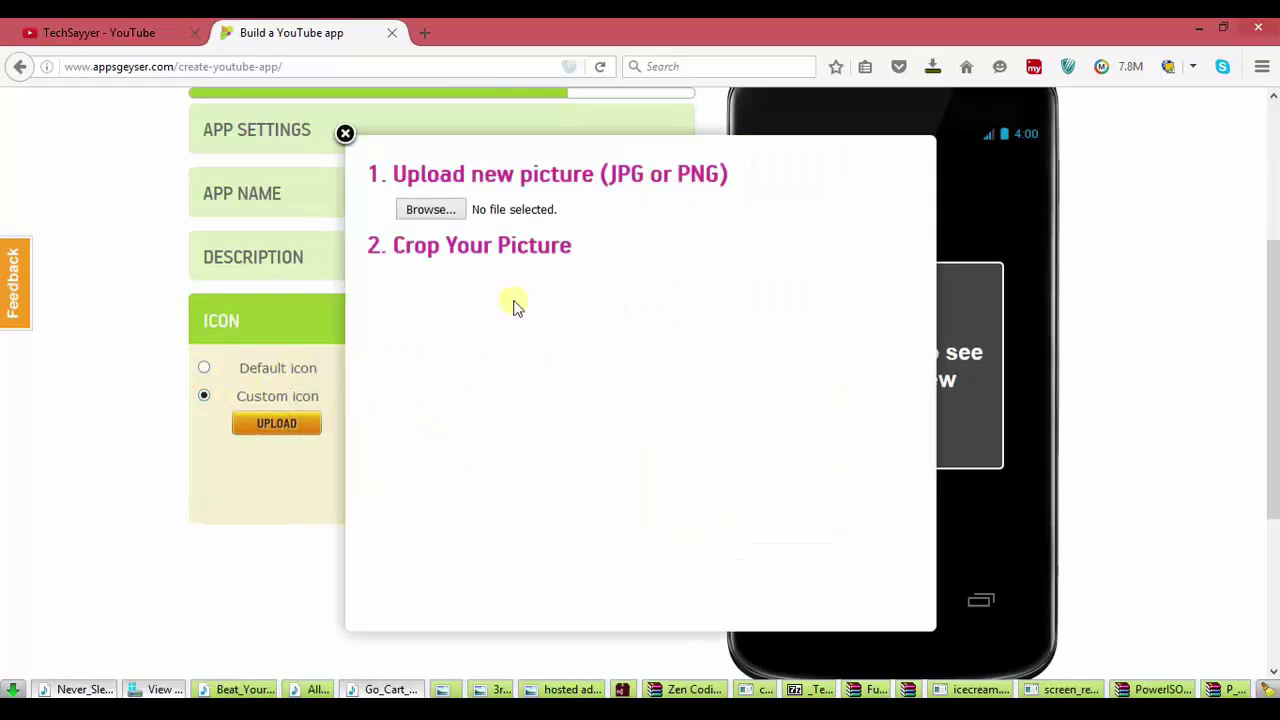
pyautogui.click(440, 216)
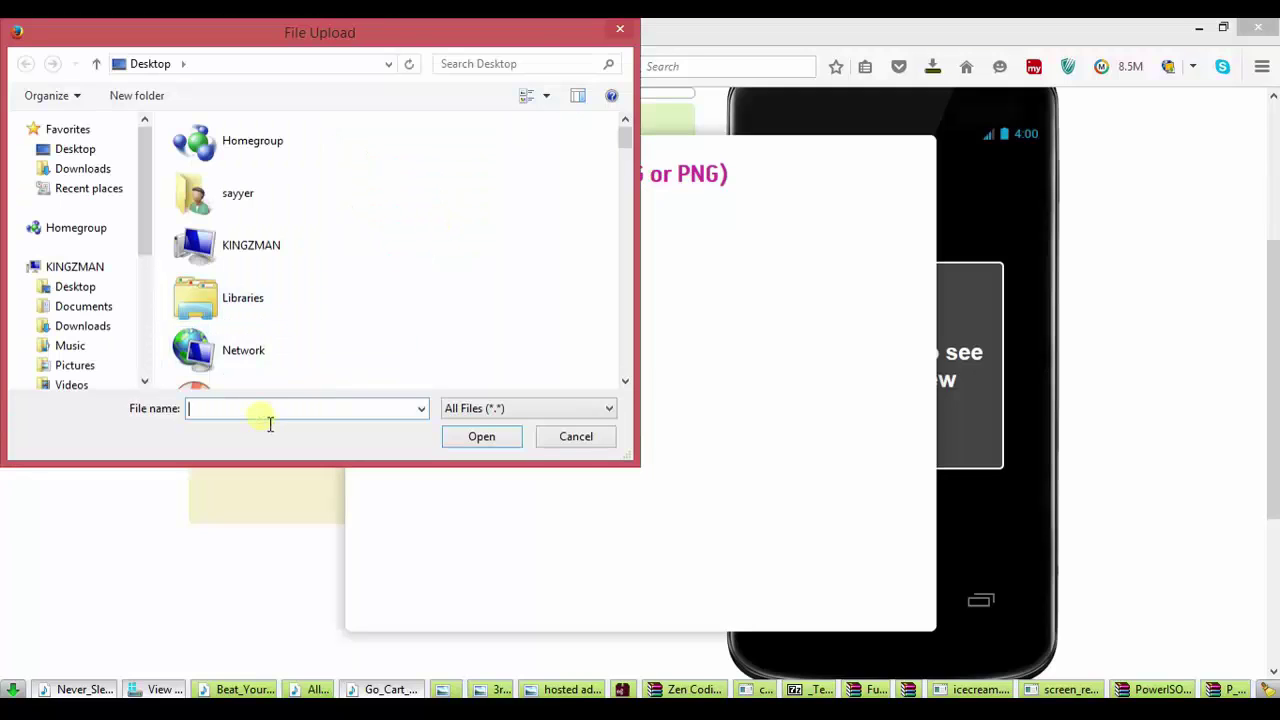
pyautogui.write('alph')
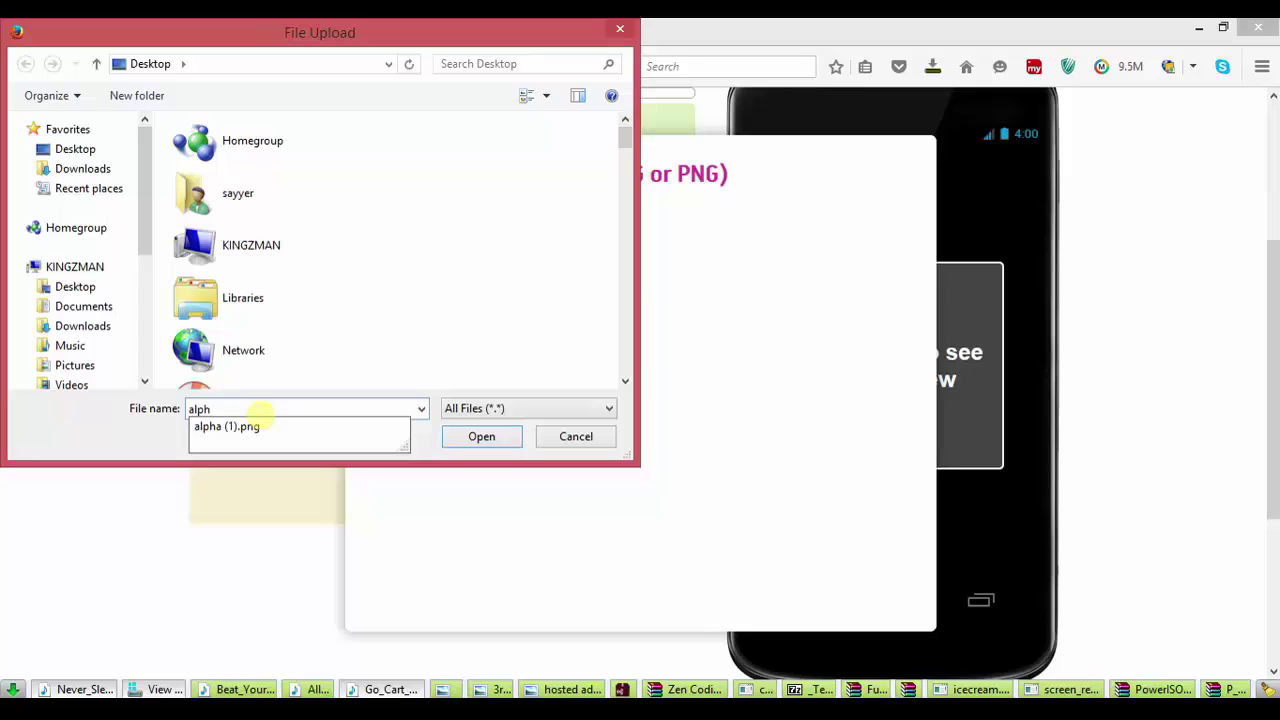
pyautogui.click(263, 427)
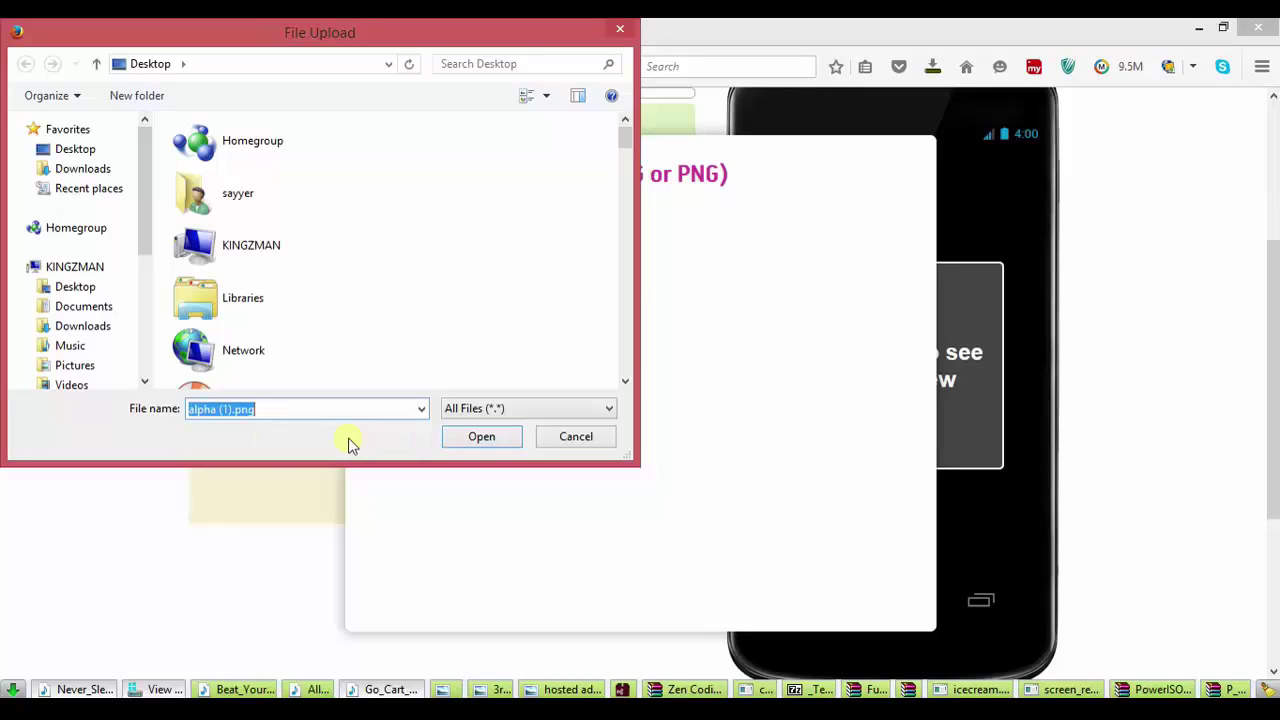
pyautogui.click(451, 437)
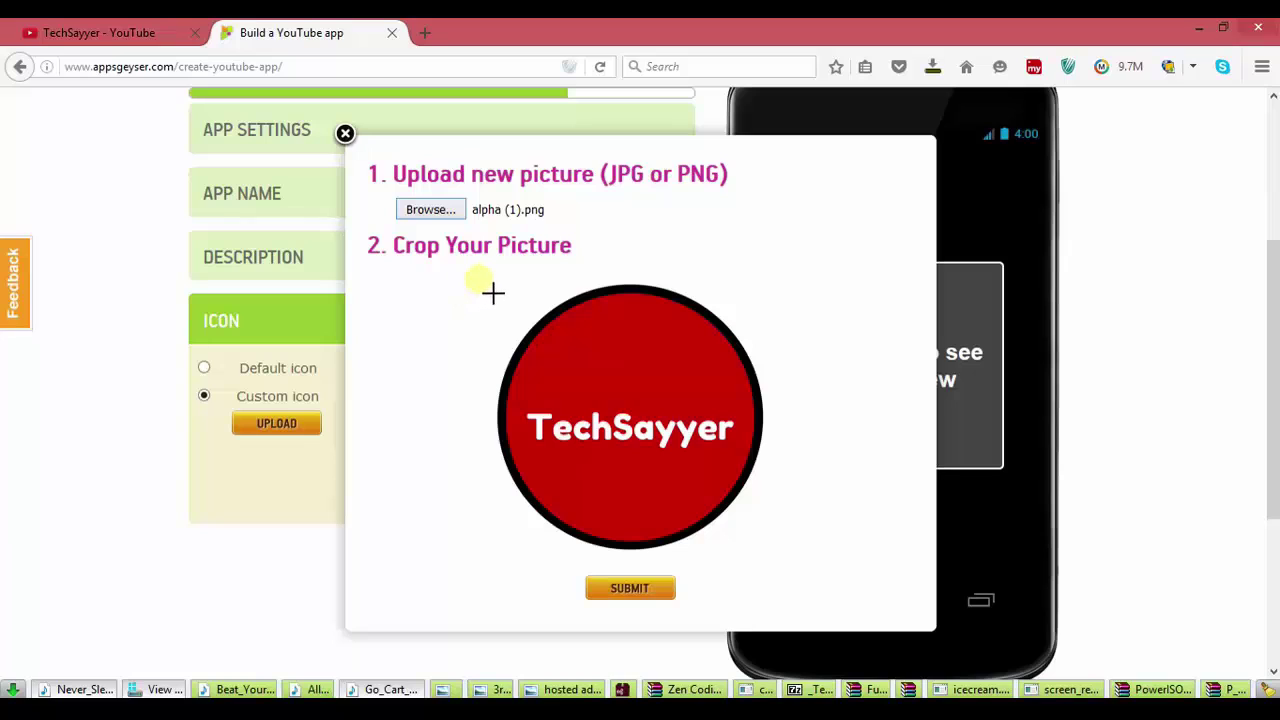
# - Crop the uploaded picture to a square around the round TechSayyer logo, submit it, and complete the icon section
pyautogui.moveTo(491, 286); pyautogui.dragTo(794, 585)
pyautogui.moveTo(634, 437); pyautogui.dragTo(648, 450)
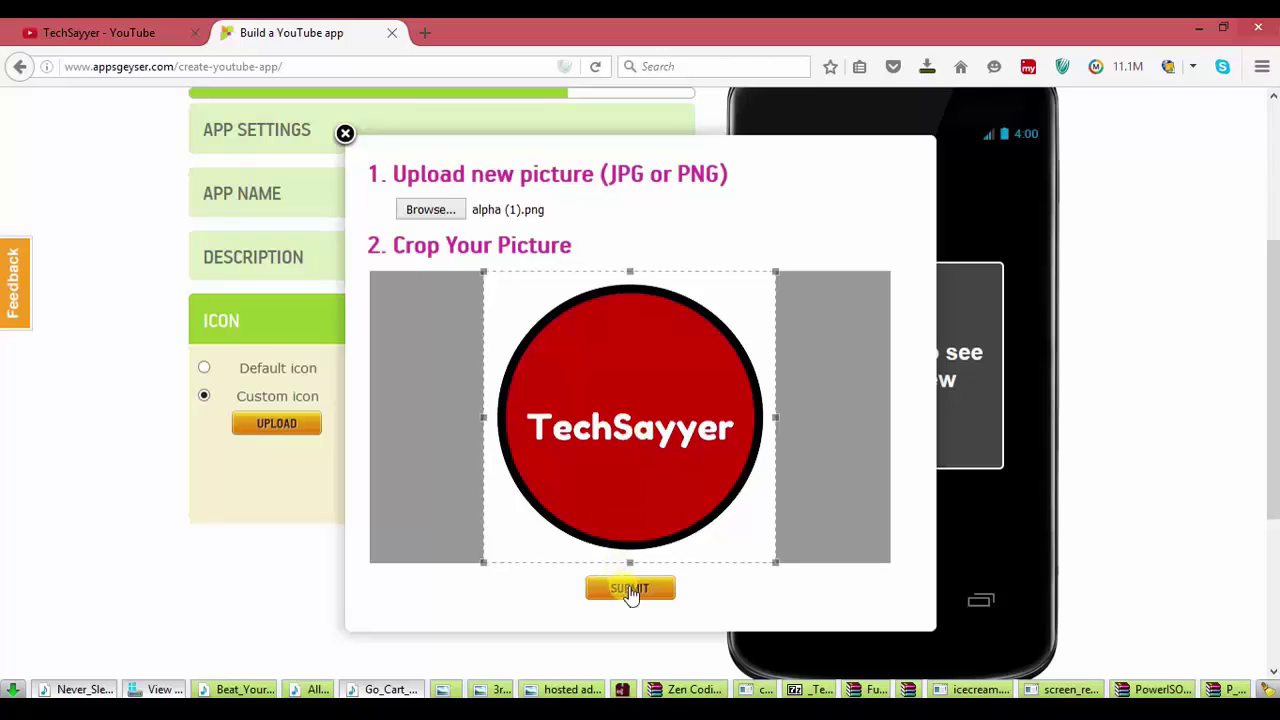
pyautogui.click(625, 590)
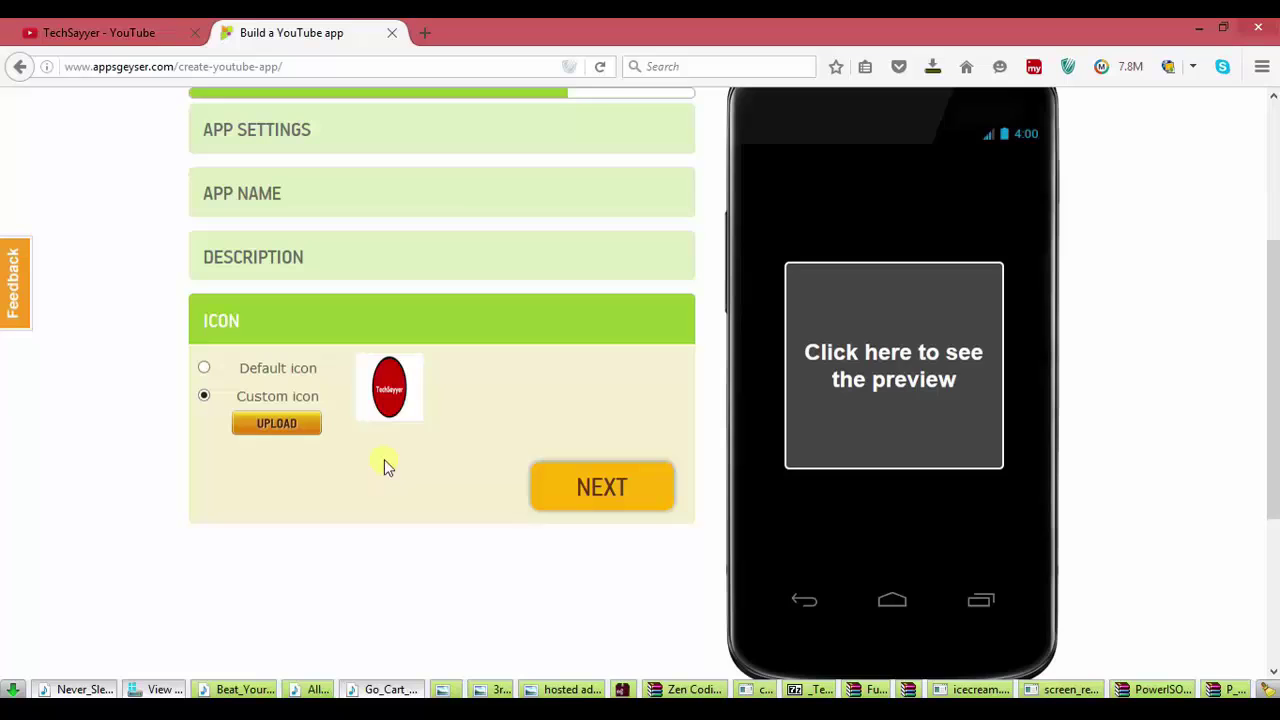
pyautogui.click(643, 493)
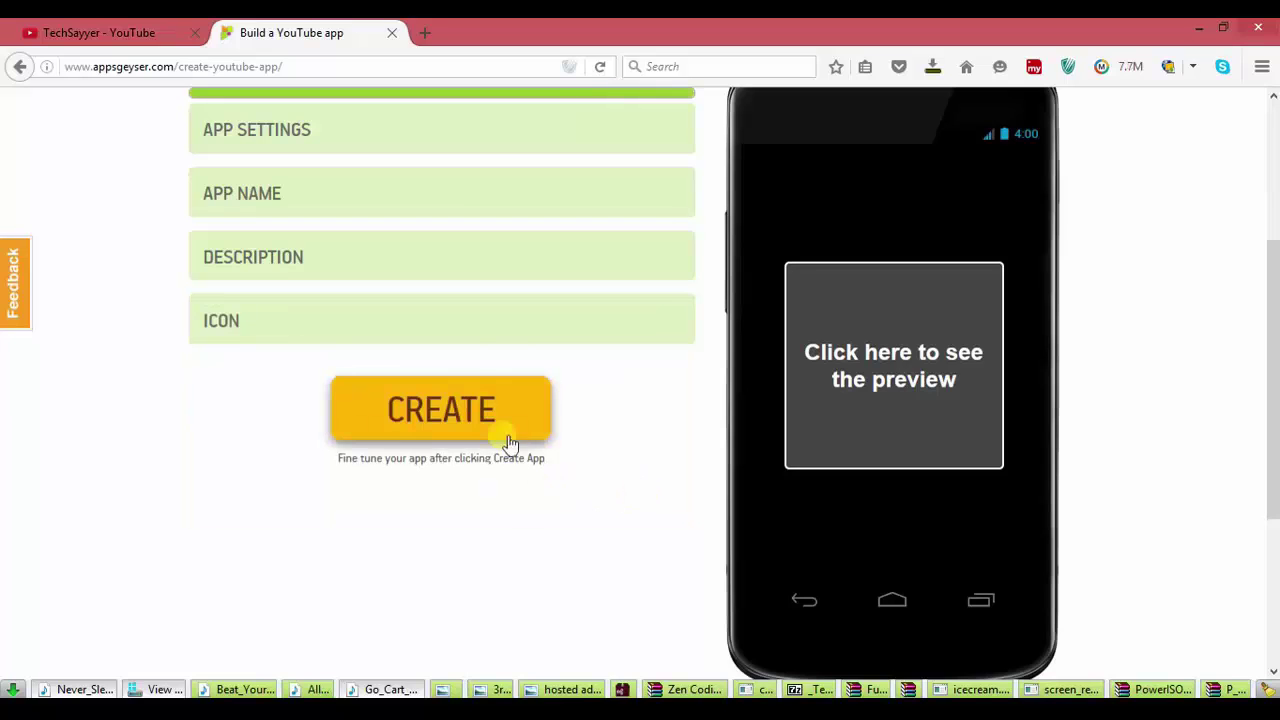
# - Create the app and dismiss the offer to publish it to Google Play
pyautogui.scroll(5, 520, 380)
pyautogui.scroll(-2, 530, 415)
pyautogui.scroll(-2, 530, 418)
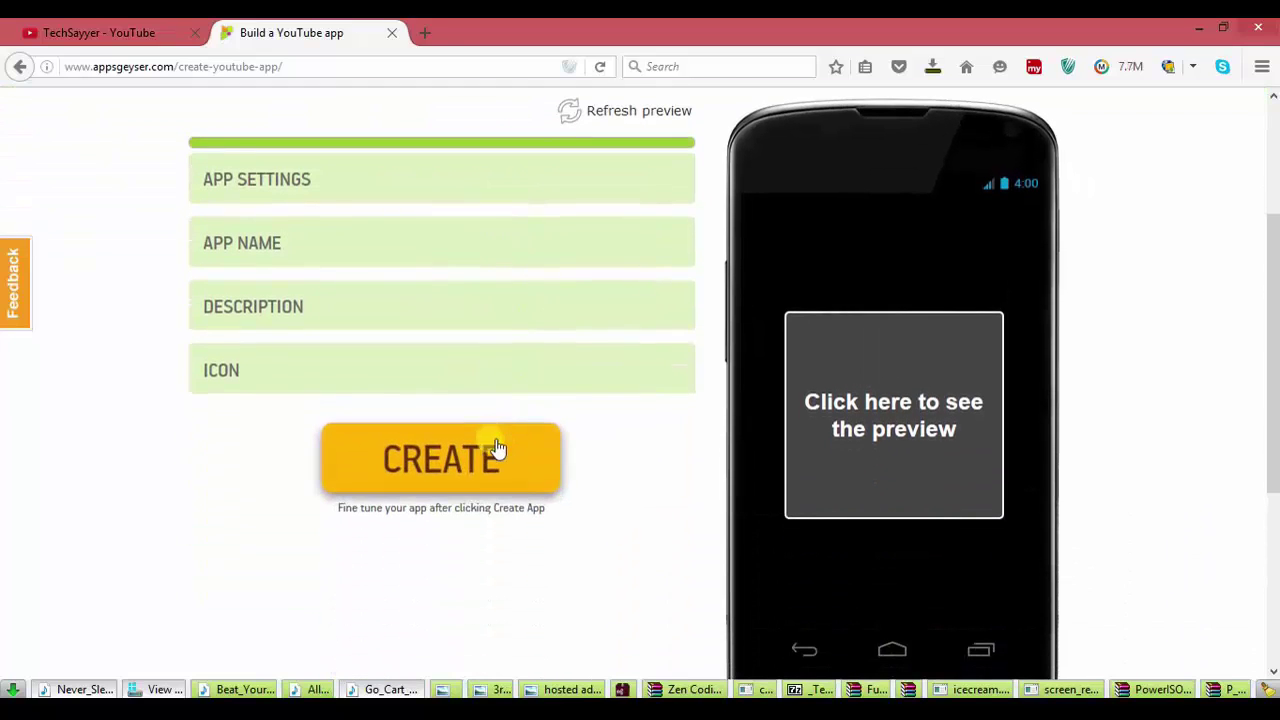
pyautogui.click(494, 452)
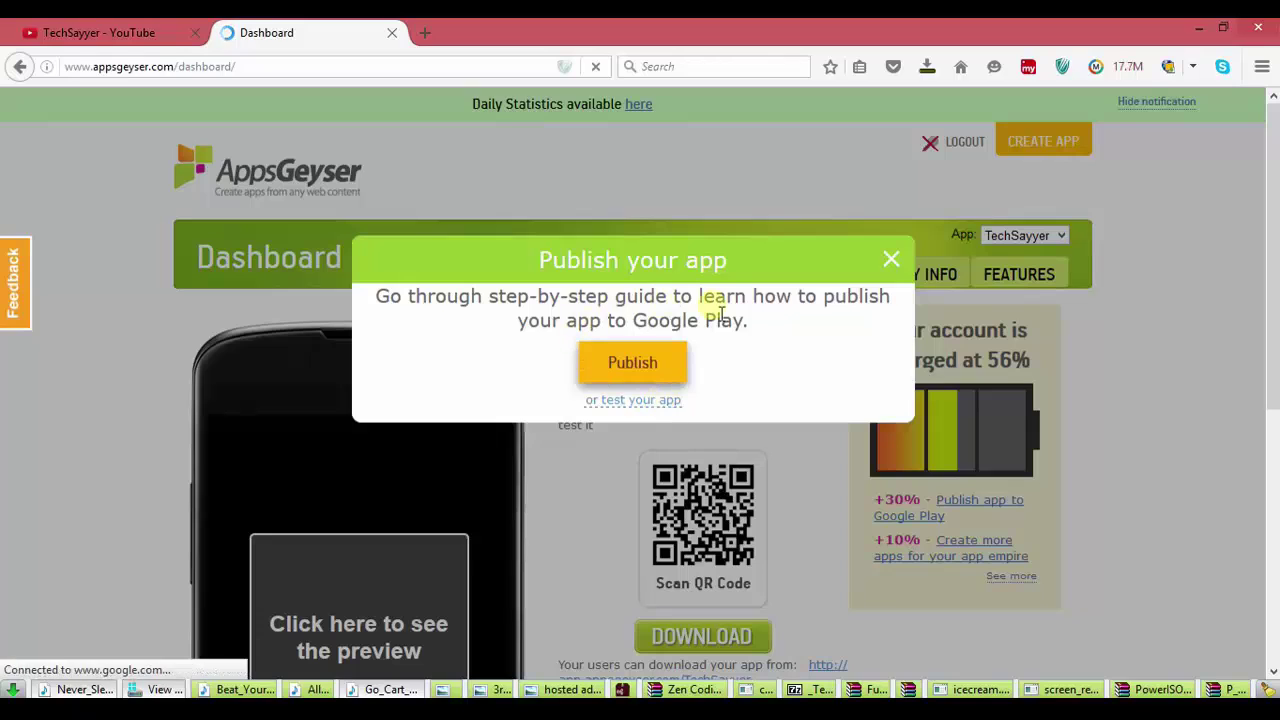
pyautogui.click(900, 265)
# - Load the phone preview of the TechSayyer app on the dashboard and look through its content
pyautogui.scroll(-3, 680, 410)
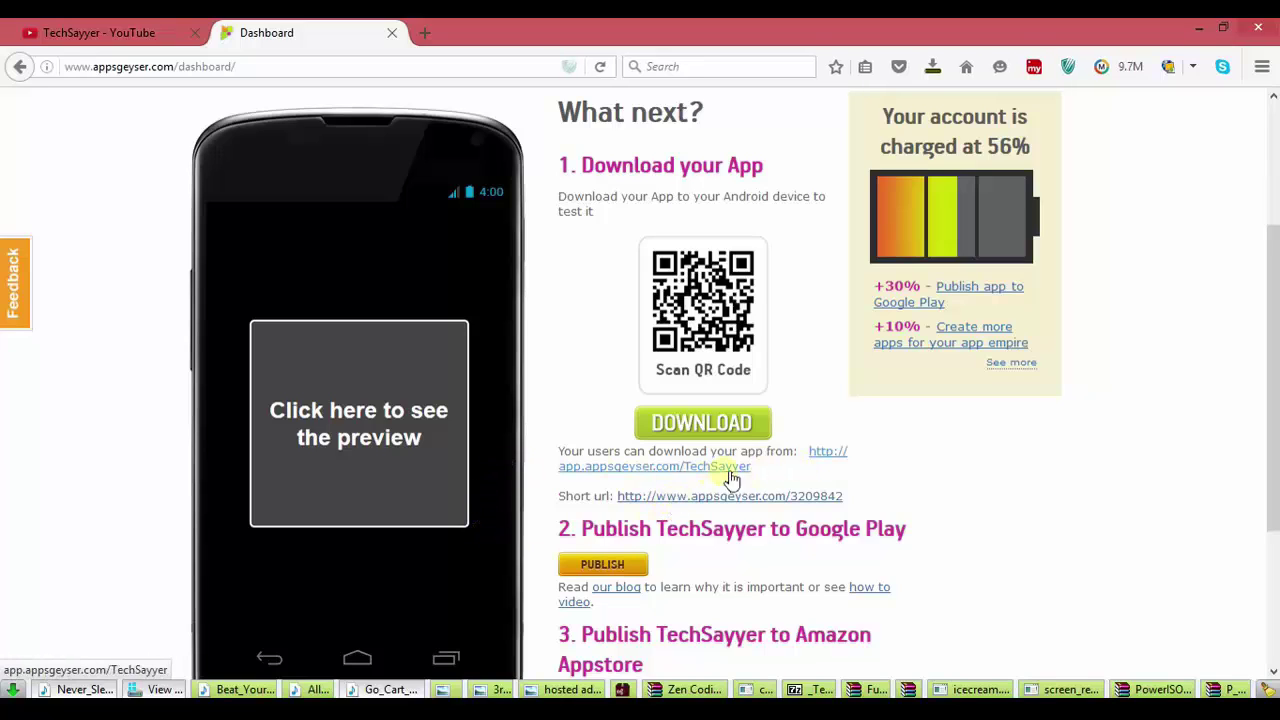
pyautogui.click(371, 440)
pyautogui.scroll(-1, 410, 355)
pyautogui.scroll(1, 410, 352)
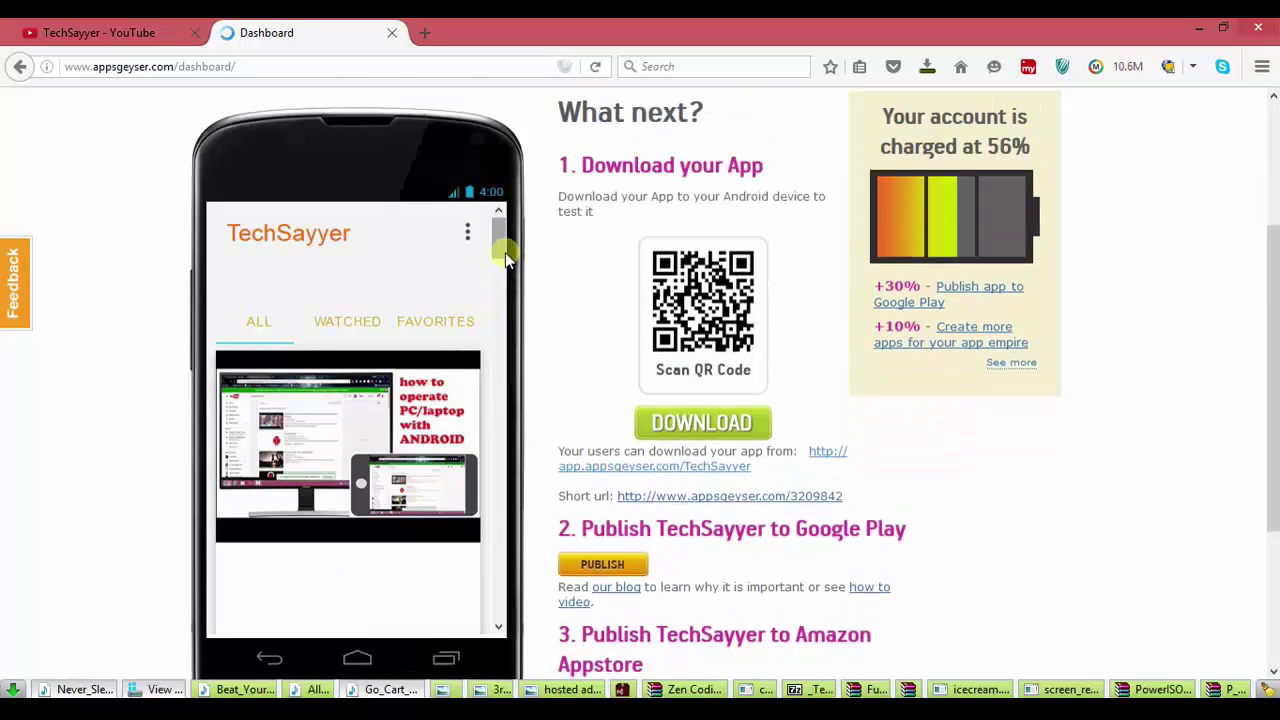
# - Open the video on mirroring a PC or laptop on Android in the phone preview and look over its page
pyautogui.moveTo(503, 245)
pyautogui.mouseDown()
pyautogui.moveTo(522, 408)
pyautogui.moveTo(508, 580)
pyautogui.moveTo(522, 322)
pyautogui.moveTo(515, 242)
pyautogui.moveTo(490, 235)
pyautogui.mouseUp()
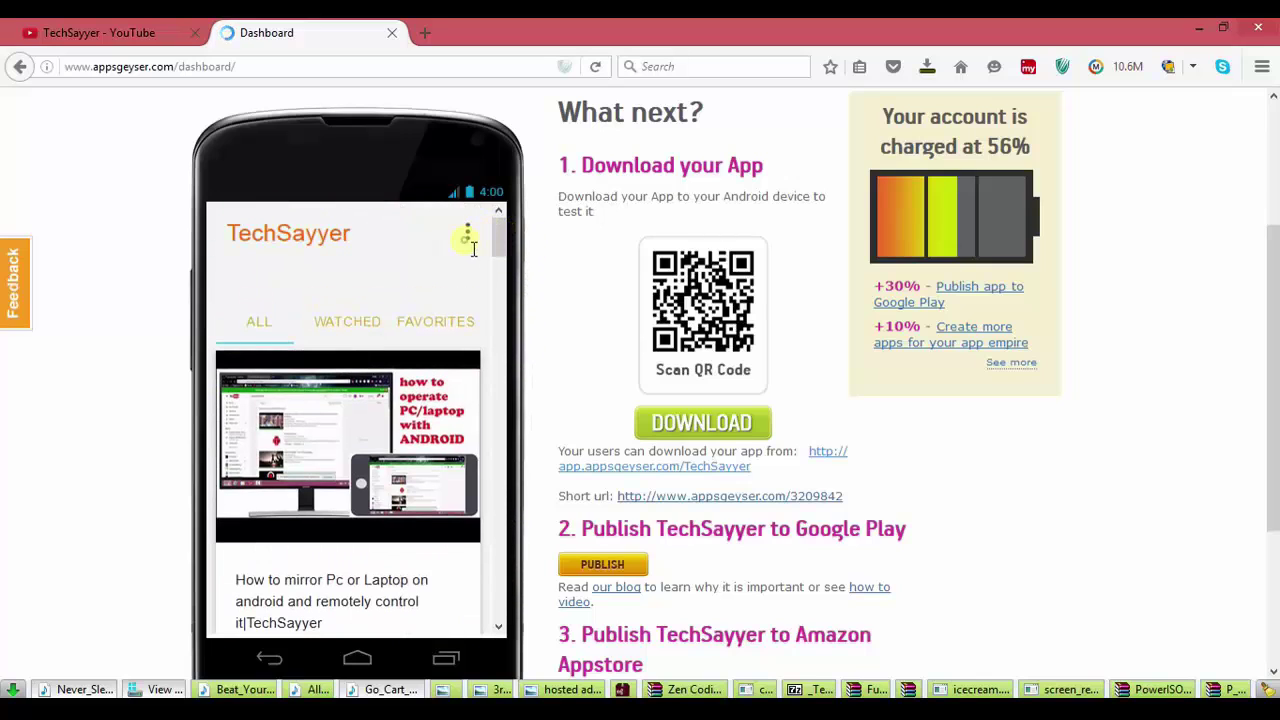
pyautogui.click(467, 236)
pyautogui.click(345, 385)
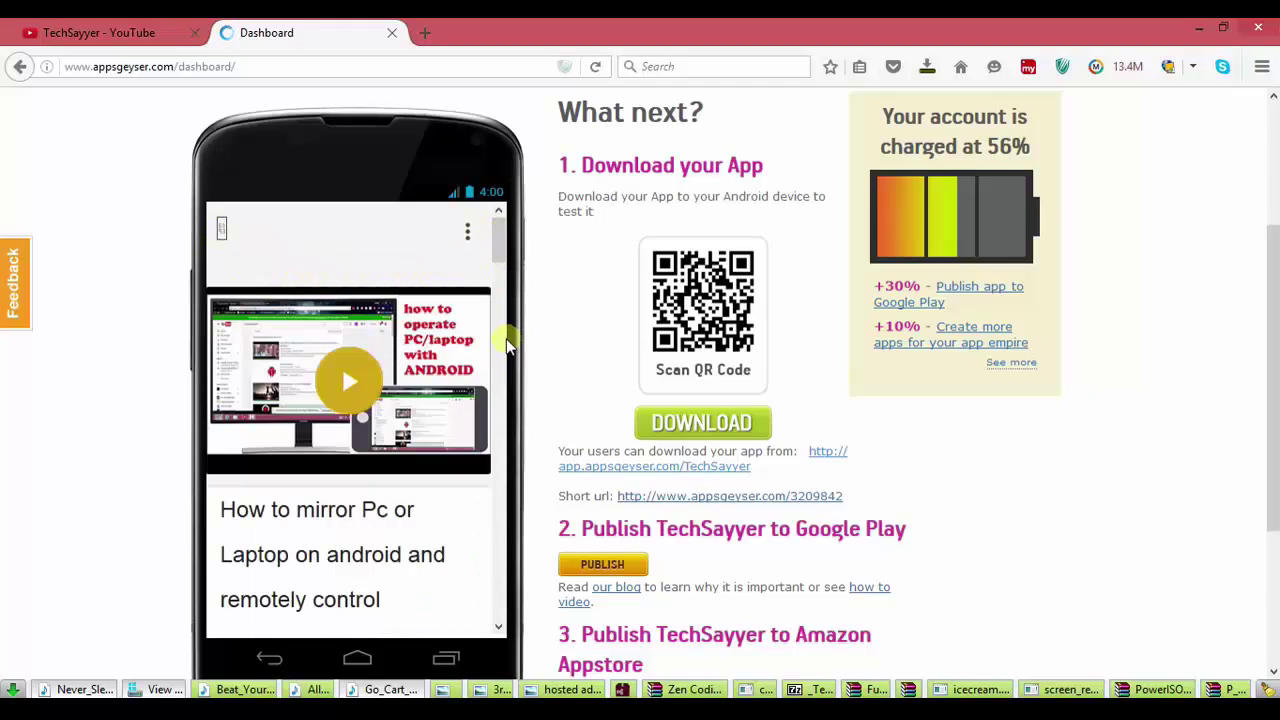
pyautogui.moveTo(500, 249); pyautogui.dragTo(543, 271)
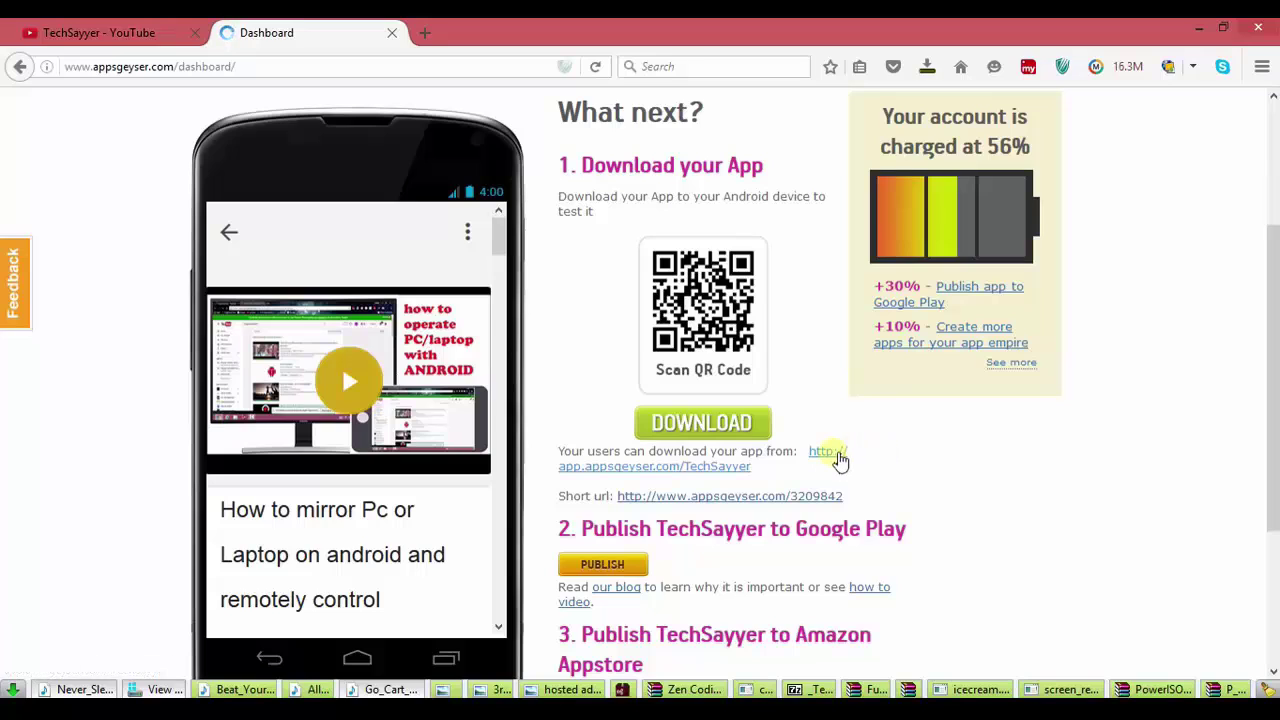
# - Download the TechSayyer app from its public AppsGeyser download page and save the _TechSayyer.apk file
pyautogui.click(840, 456)
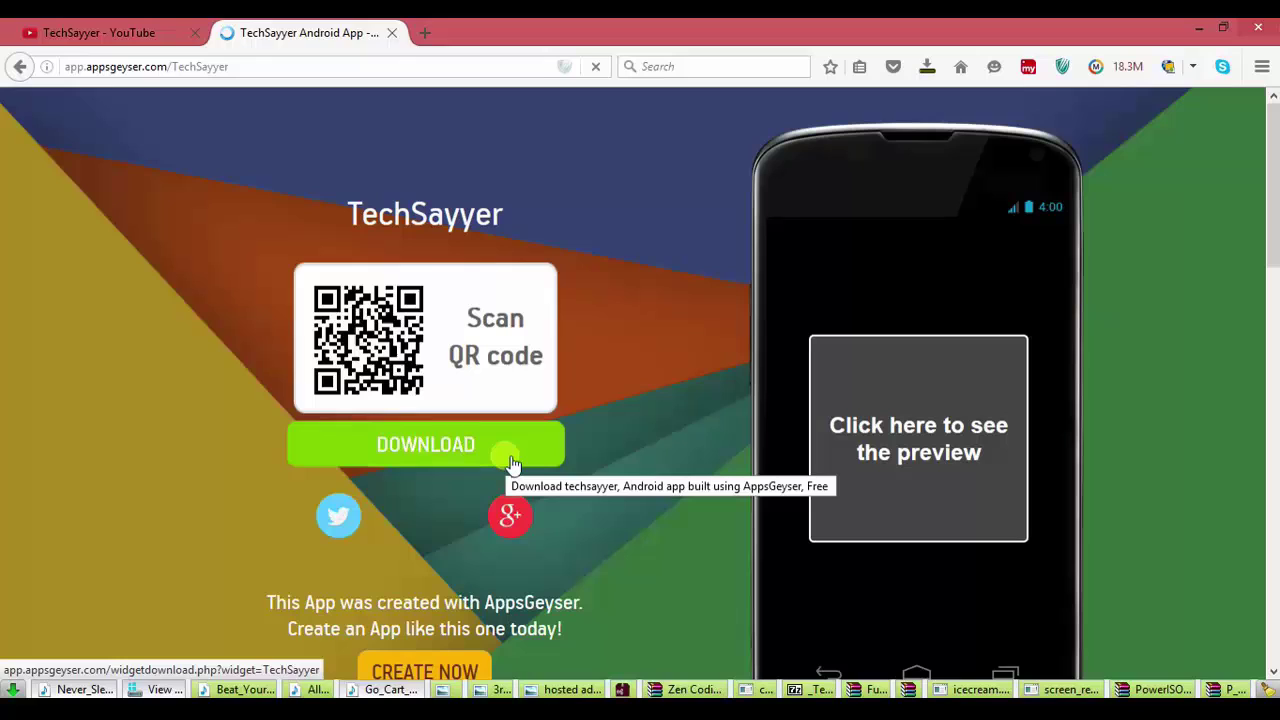
pyautogui.click(512, 463)
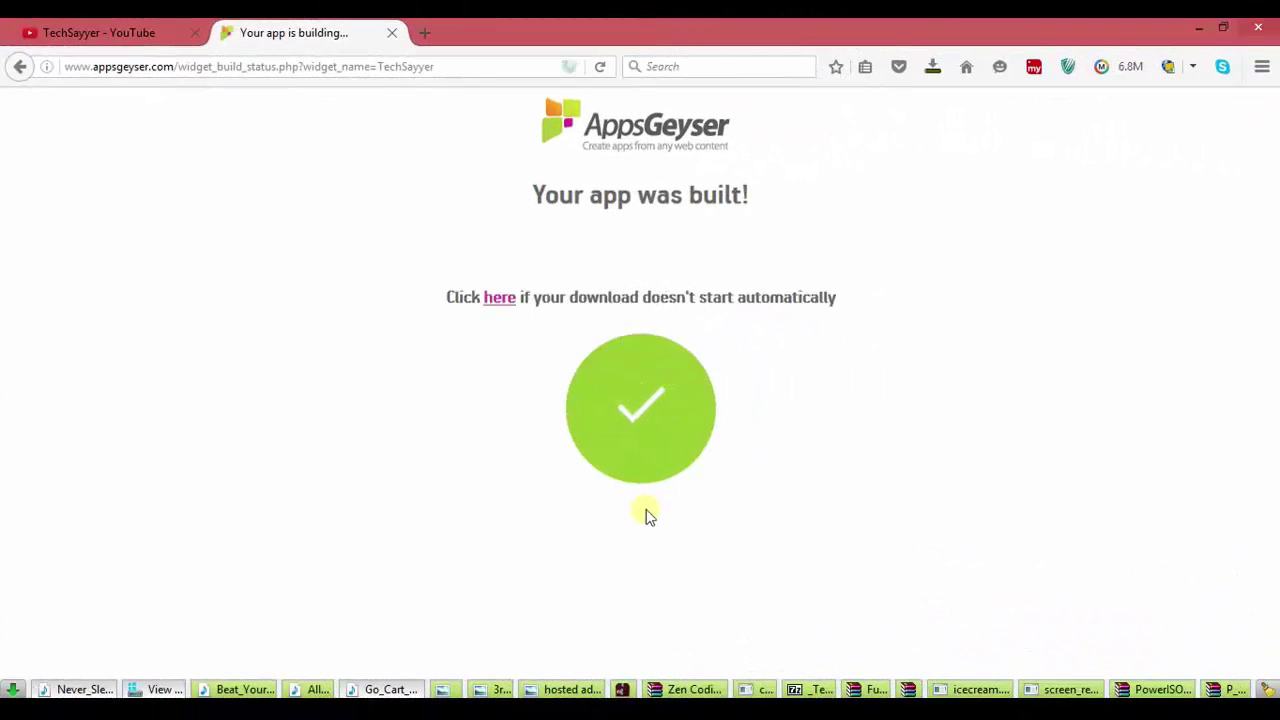
pyautogui.click(500, 300)
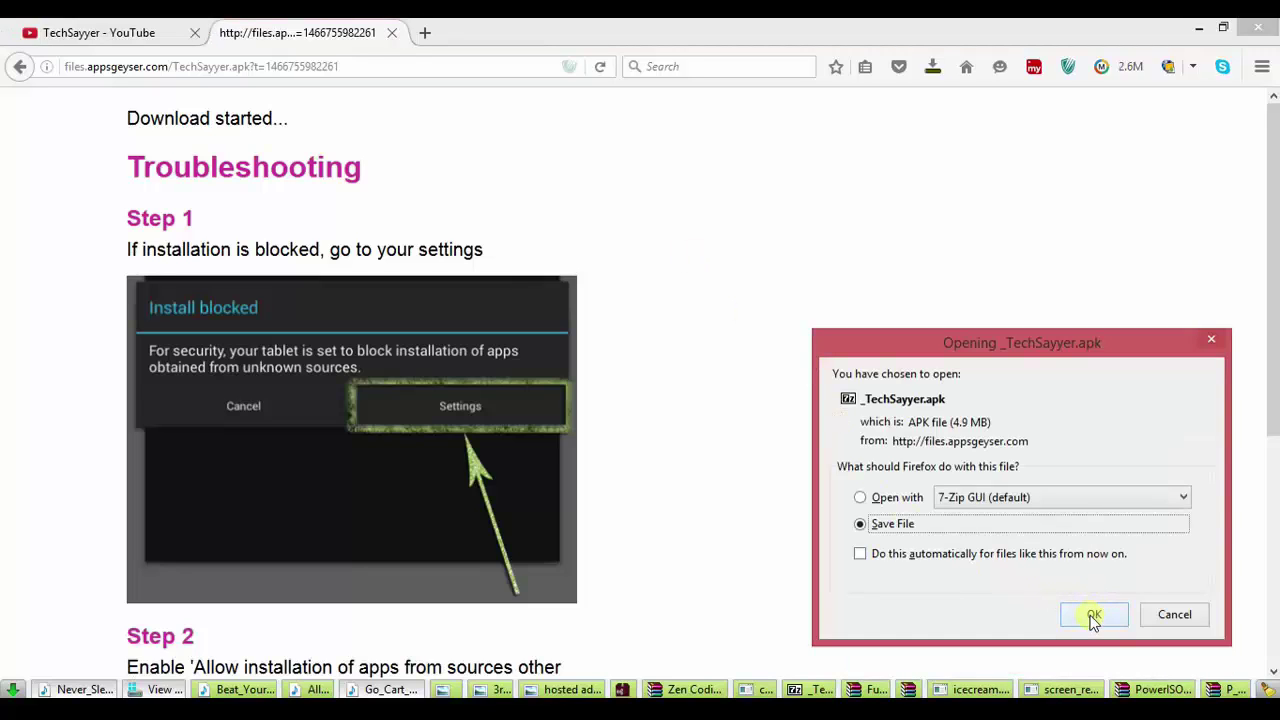
pyautogui.click(1093, 616)
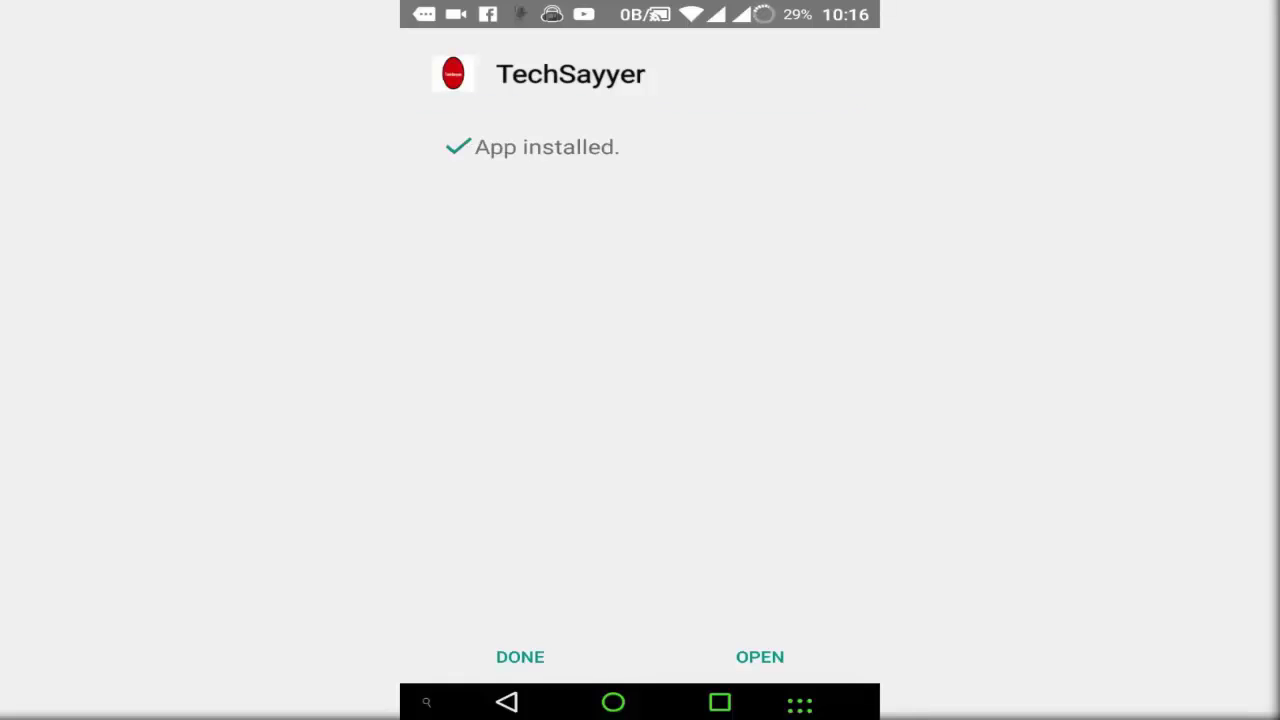
# - Launch the installed TechSayyer app on the phone and examine its overflow options and side navigation drawer
pyautogui.click(760, 656)
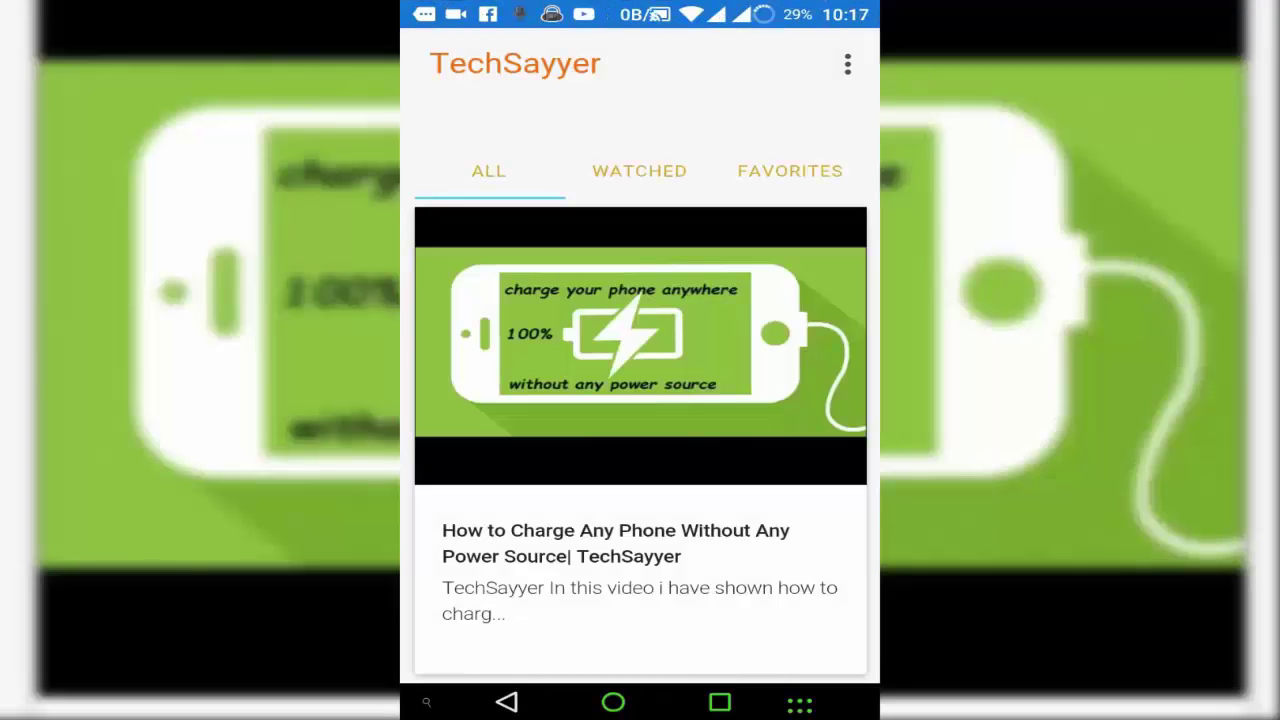
pyautogui.click(847, 64)
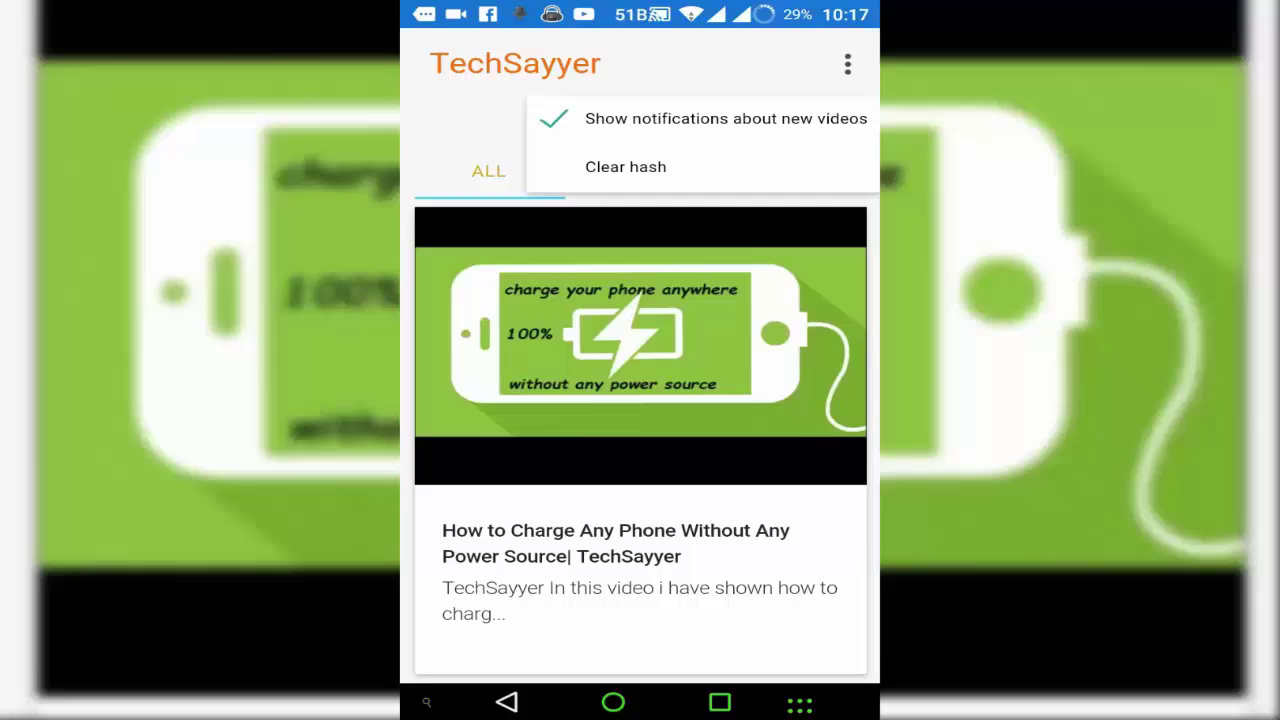
pyautogui.press('Escape')
pyautogui.moveTo(405, 400); pyautogui.dragTo(790, 400)
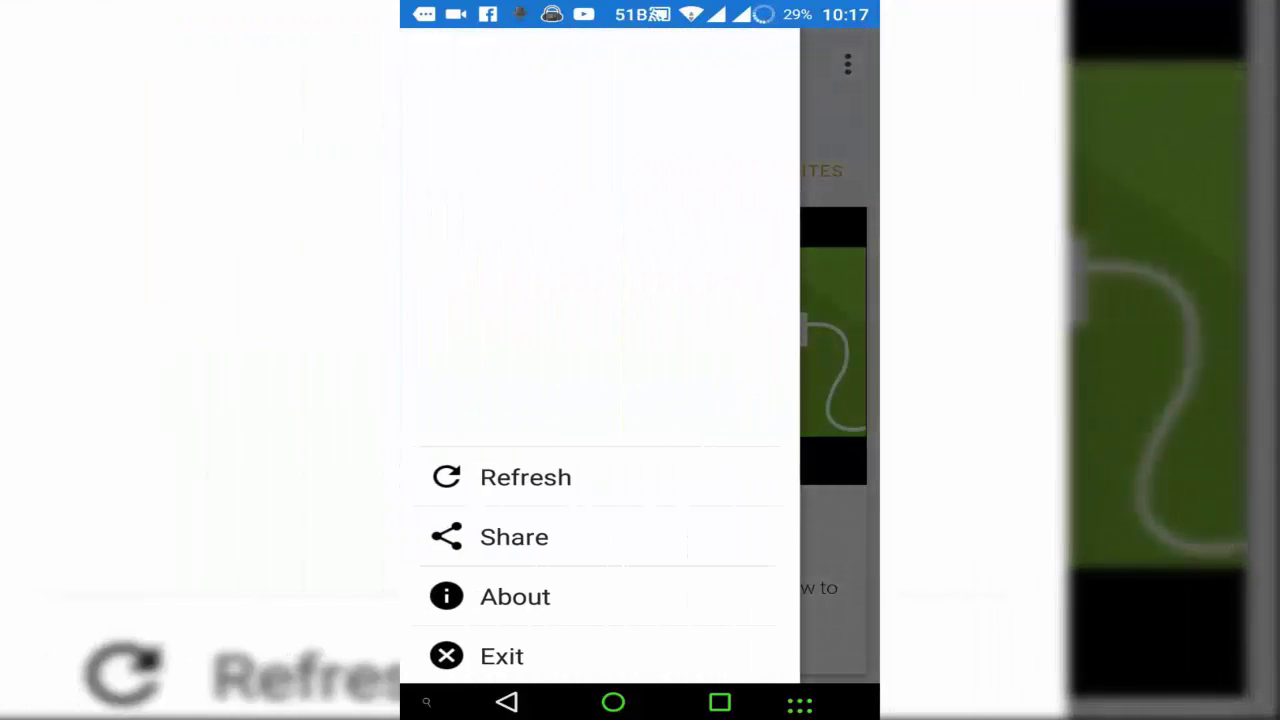
pyautogui.press('Escape')
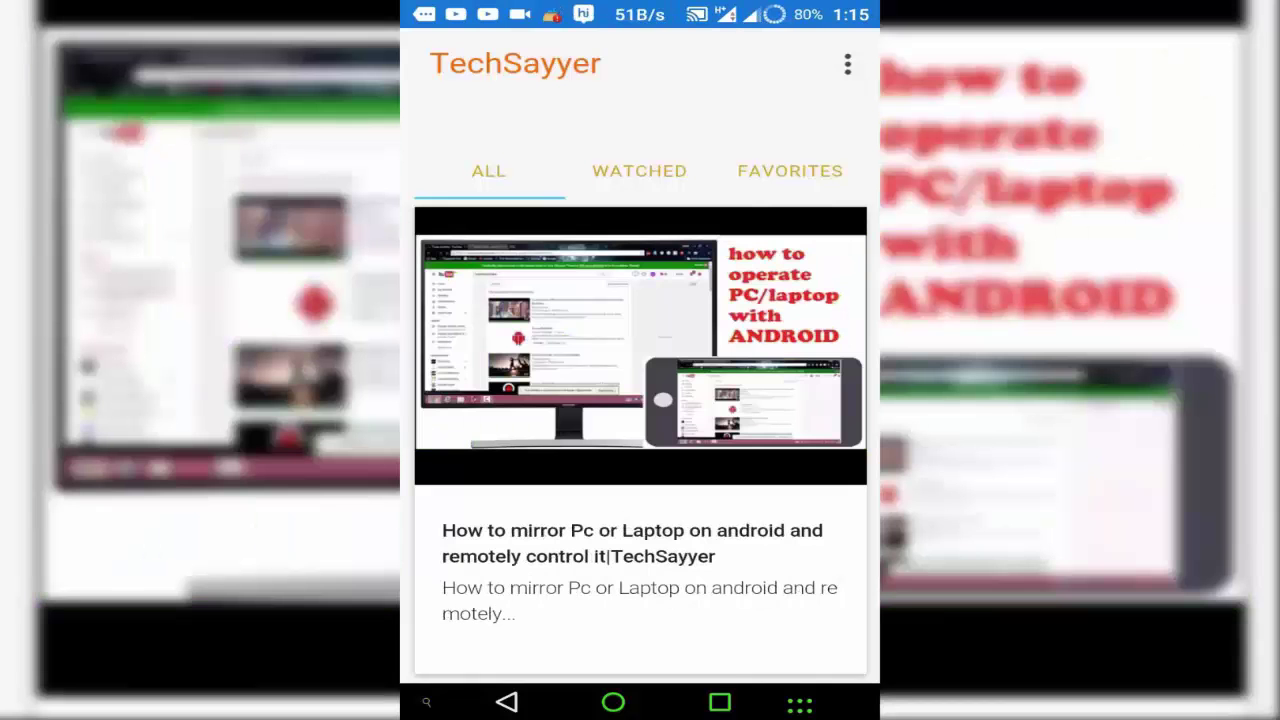
# - Browse the channel's videos in the full list of the installed TechSayyer app
pyautogui.scroll(-5, 640, 400)
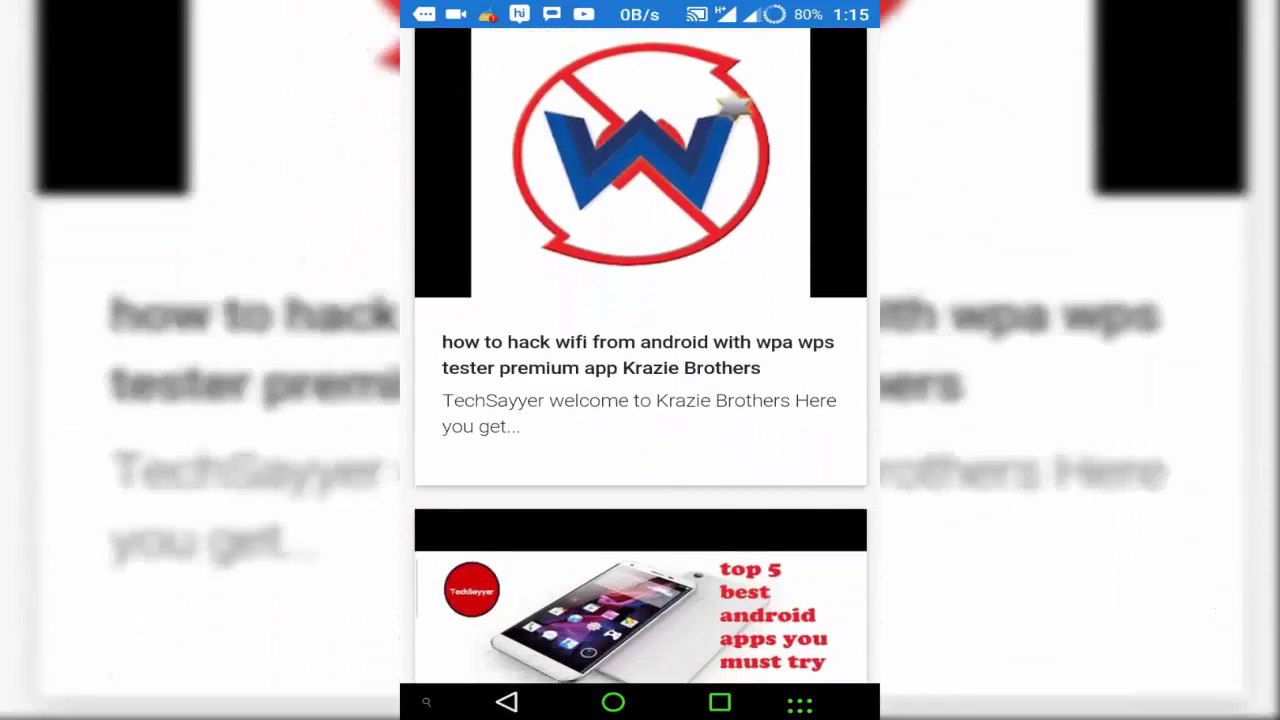
pyautogui.scroll(-14, 640, 360)
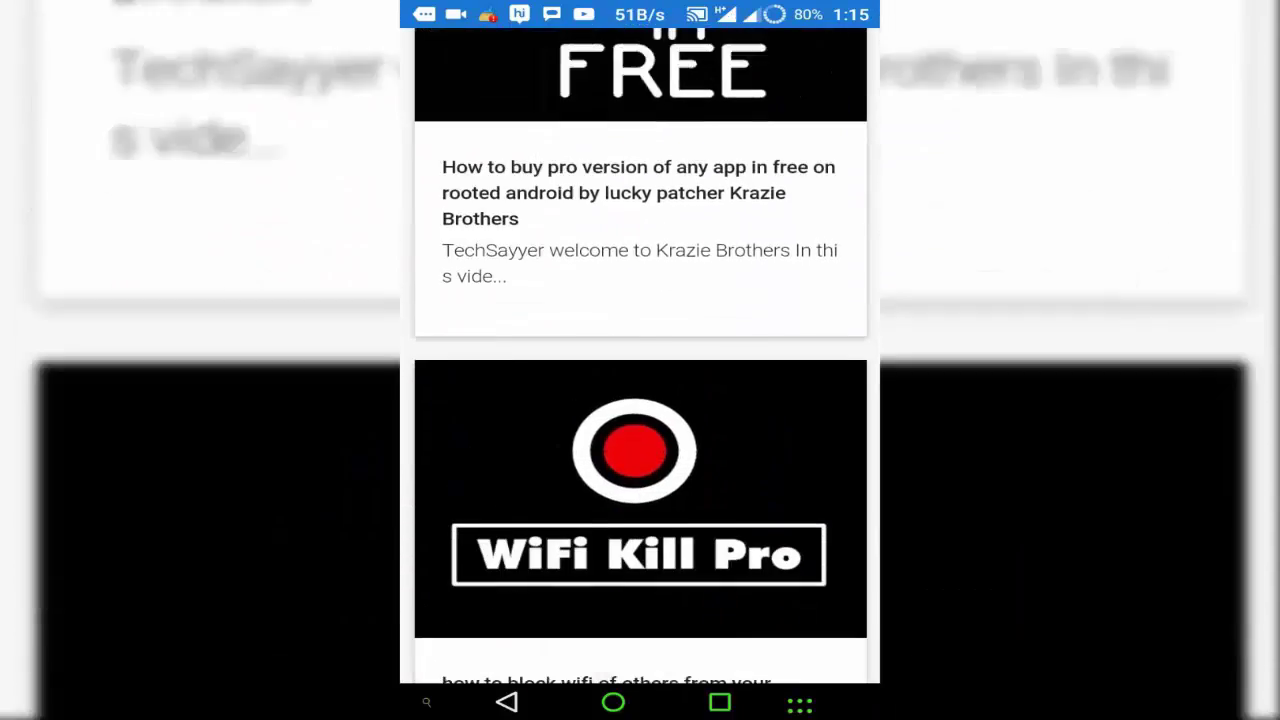
pyautogui.scroll(-8, 640, 360)
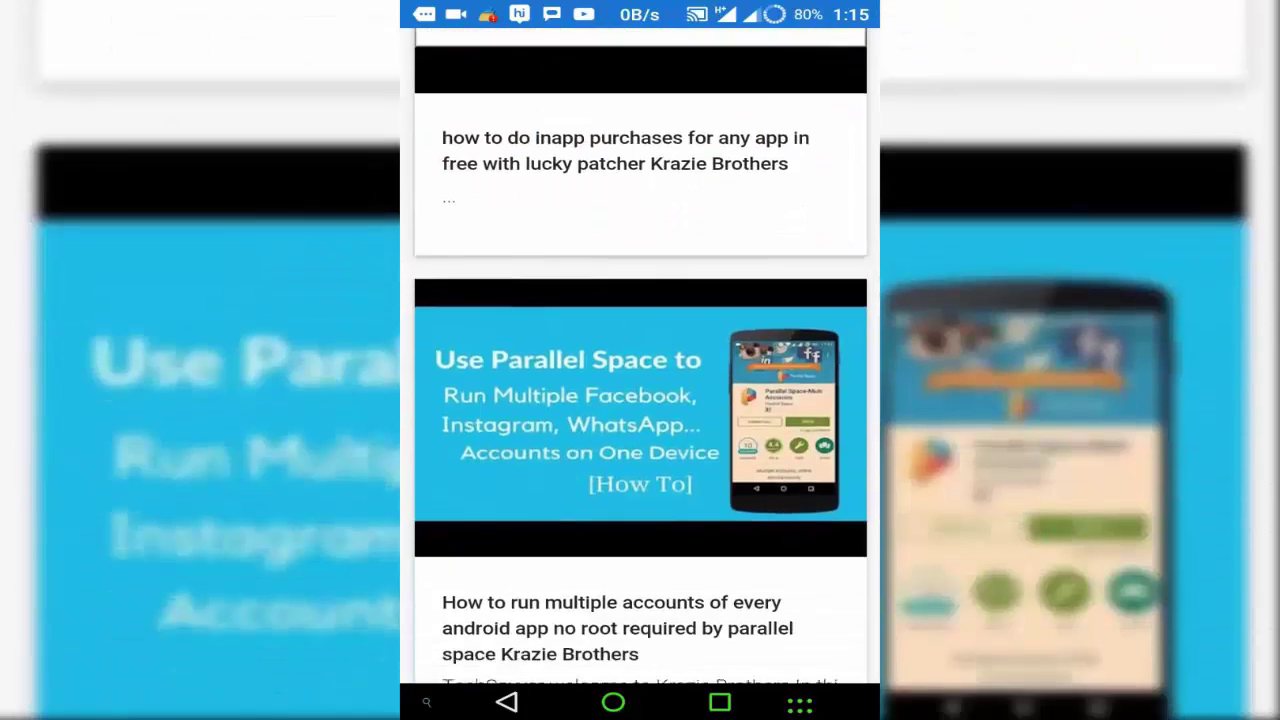
pyautogui.scroll(-10, 640, 360)
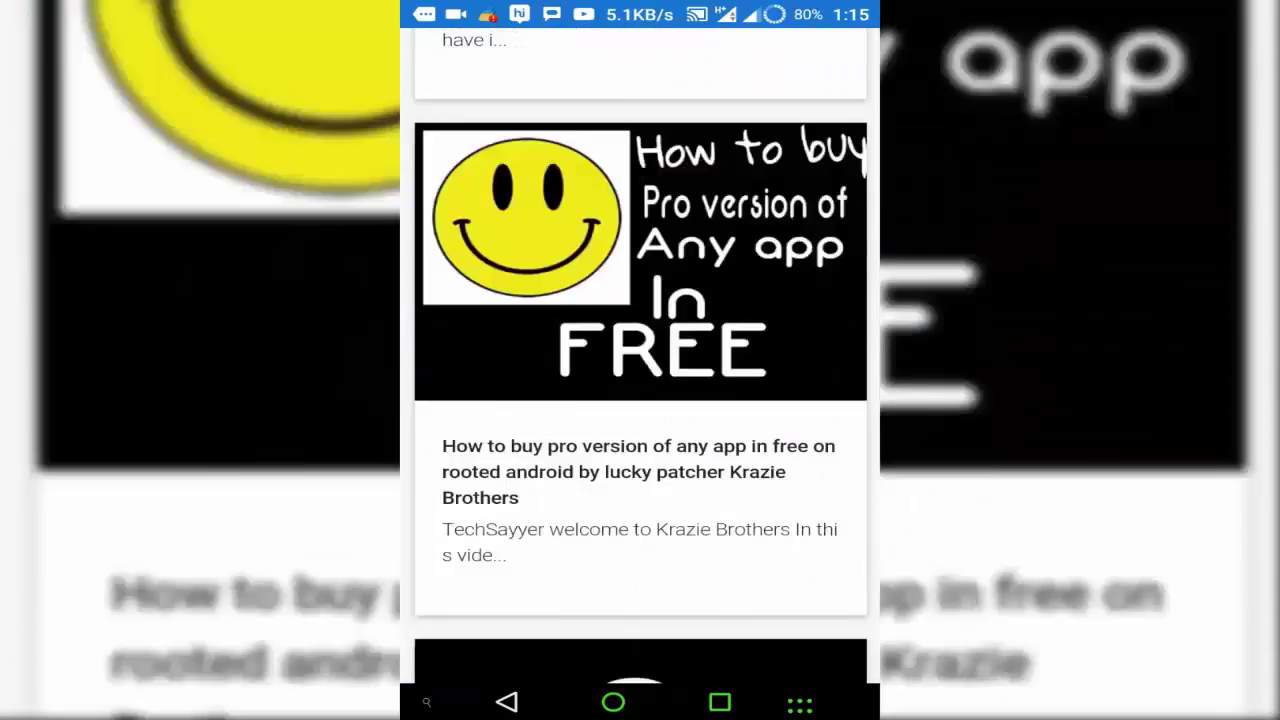